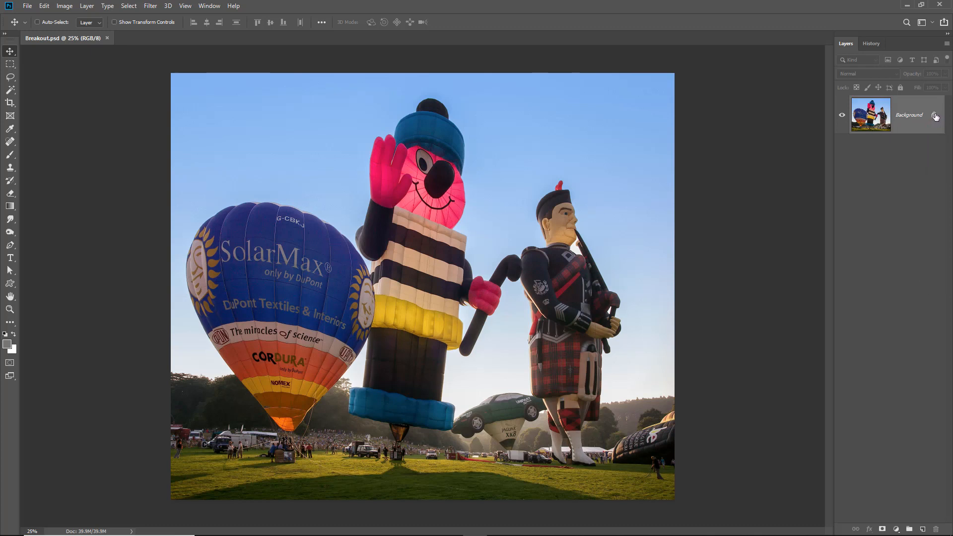
Unlock the background layer and make a rectangular selection across the image's full width, from its upper edge down to the pink figure's nose
click(933, 116)
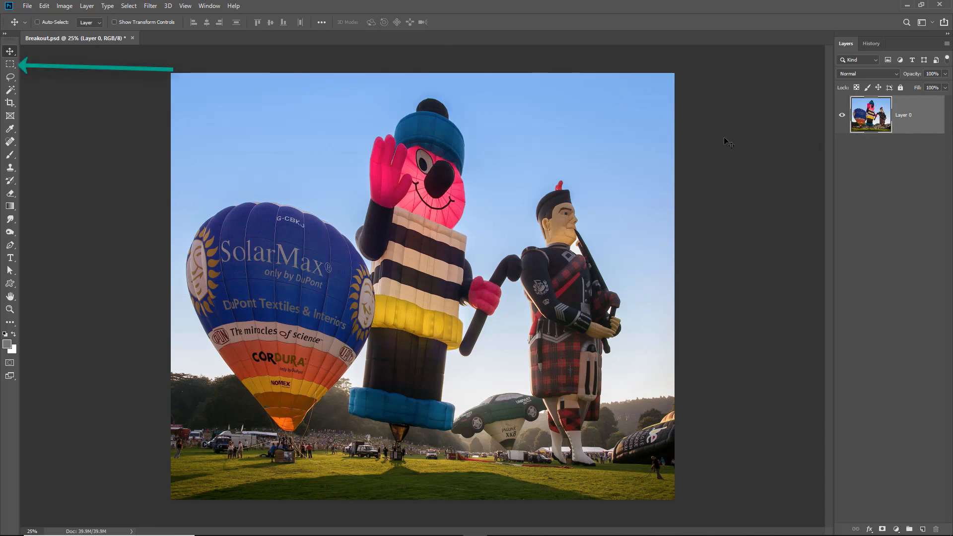
click(16, 68)
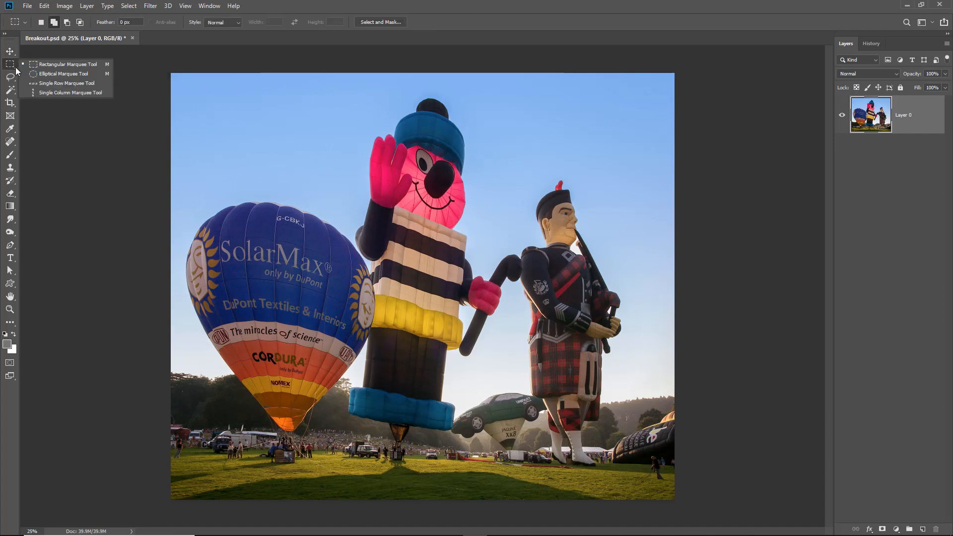
click(70, 64)
drag(158, 70, 699, 171)
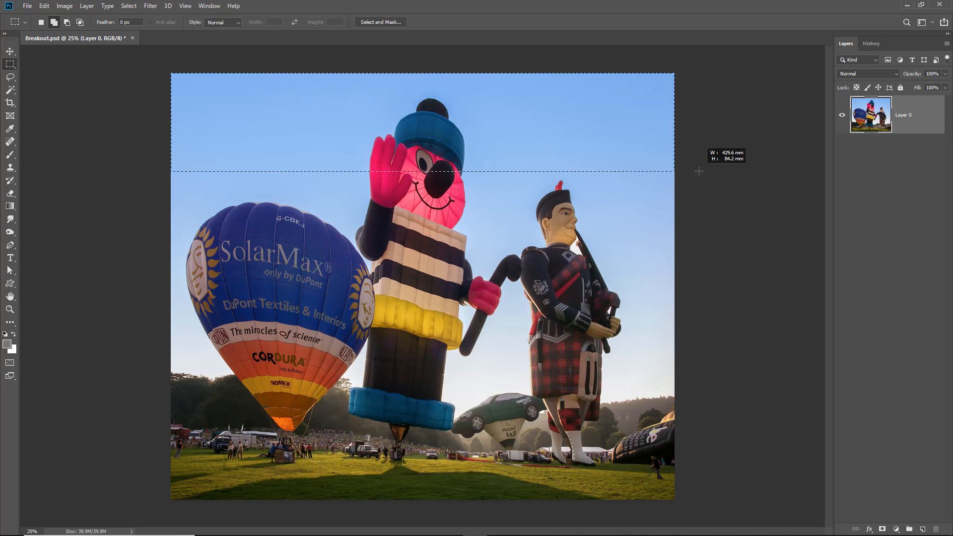
drag(698, 171, 699, 177)
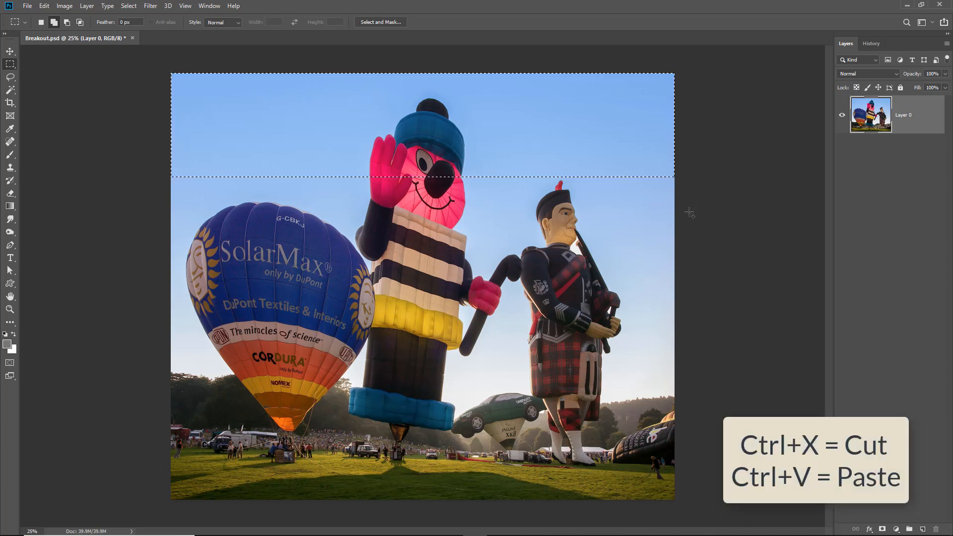
Cut the selected strip onto its own layer and move it back to its original position above the rest of the photo
key(ctrl+x)
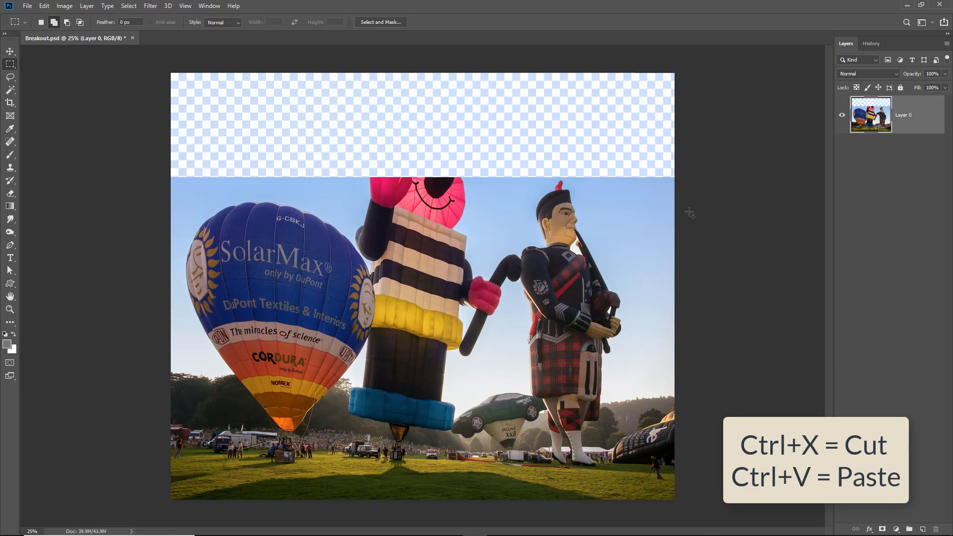
key(ctrl+v)
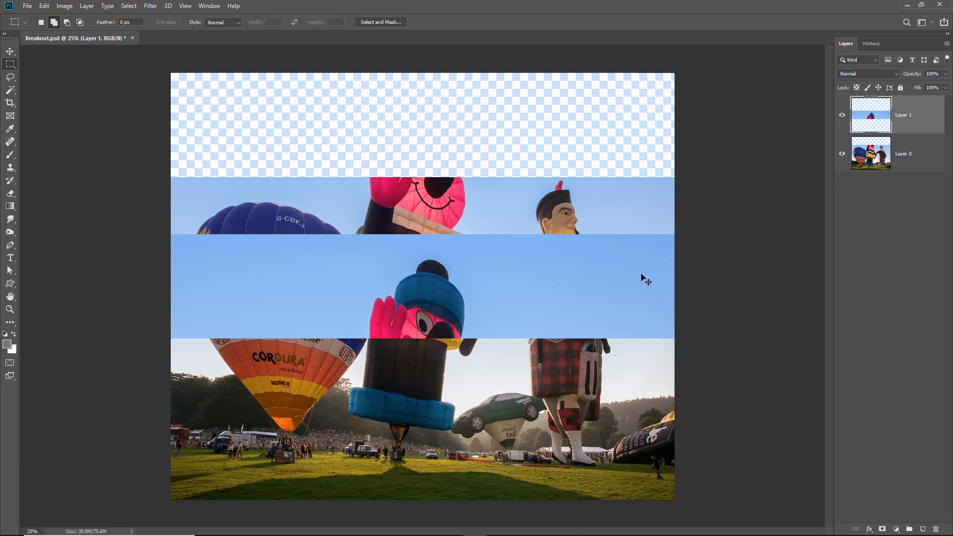
drag(447, 304, 449, 146)
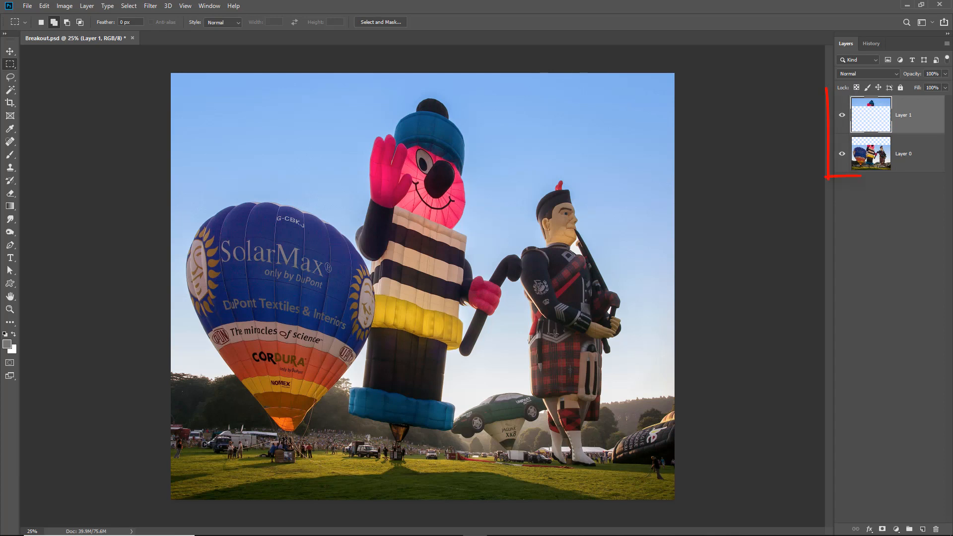
Hide Layer 0 and select the sky around the figure's hat and hand on Layer 1 with the Magic Wand
click(842, 156)
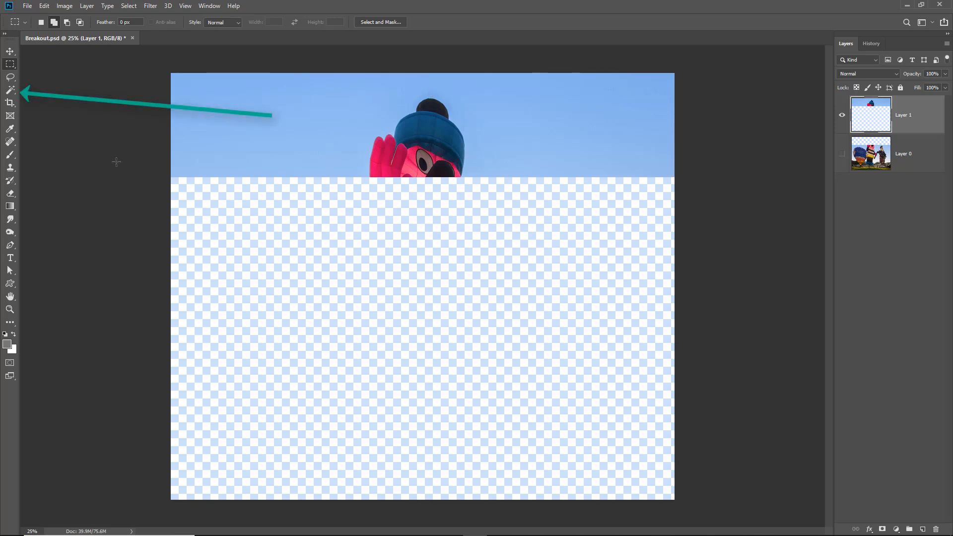
click(12, 92)
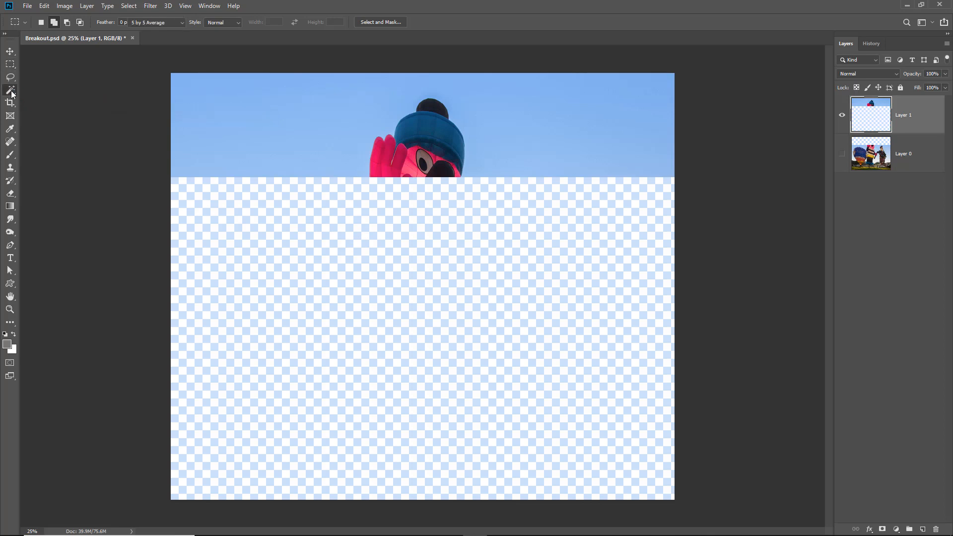
click(32, 100)
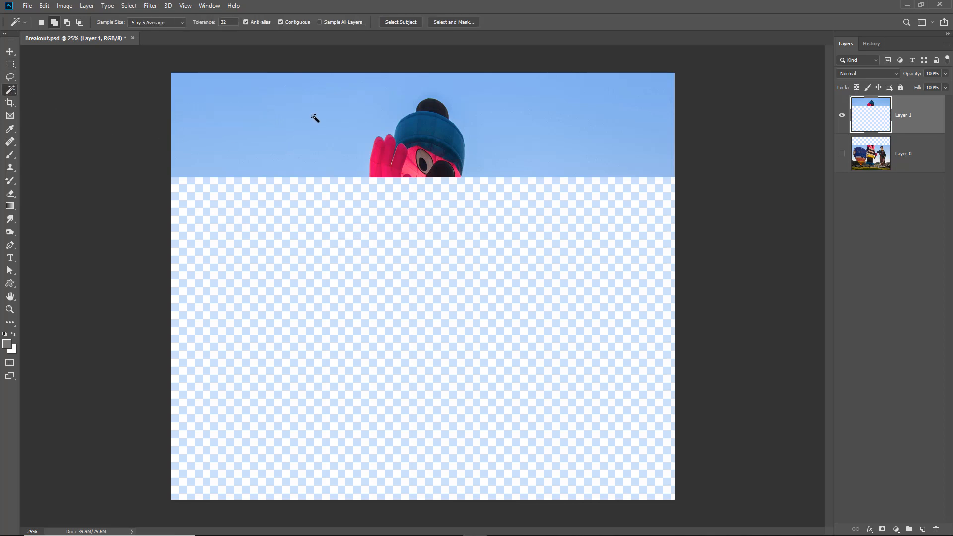
click(313, 132)
drag(363, 89, 462, 151)
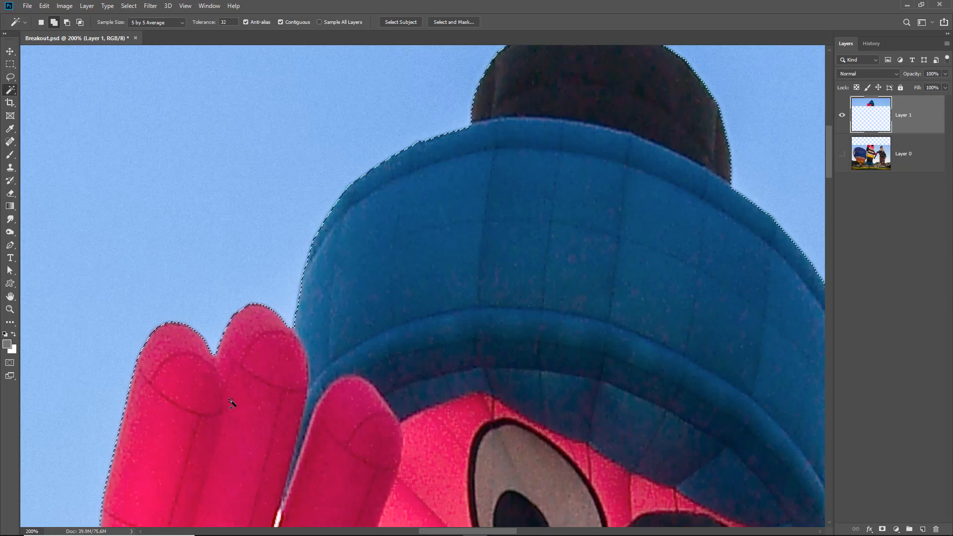
key(ctrl+0)
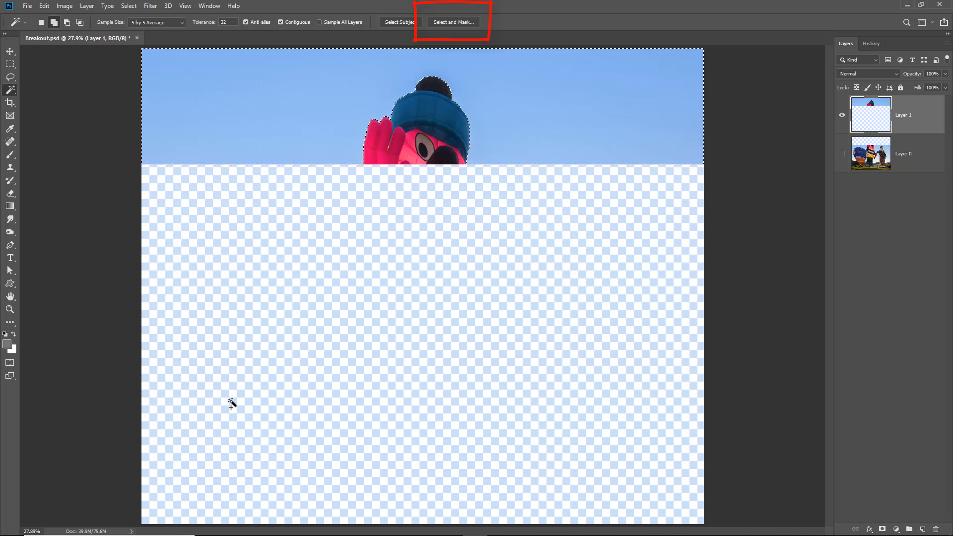
Refine the sky selection in Select and Mask with a 1 px feather
click(452, 23)
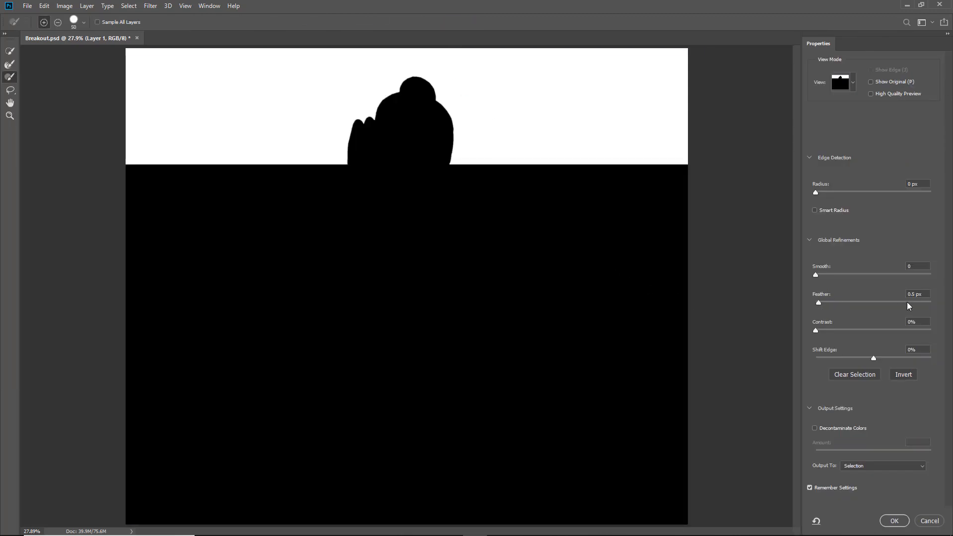
click(915, 291)
text(1)
click(899, 521)
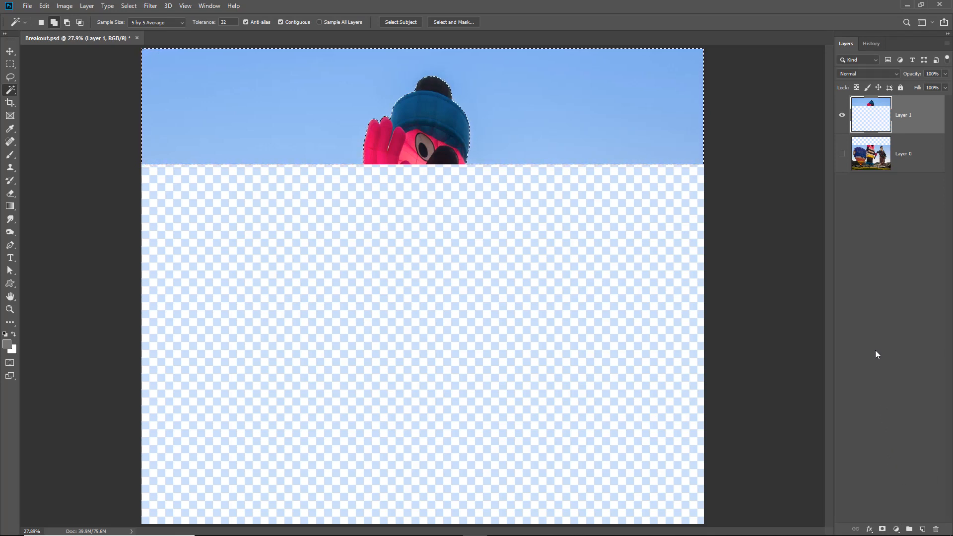
Delete the selected sky from Layer 1, clear the selection and show Layer 0 again
key(Delete)
key(ctrl+d)
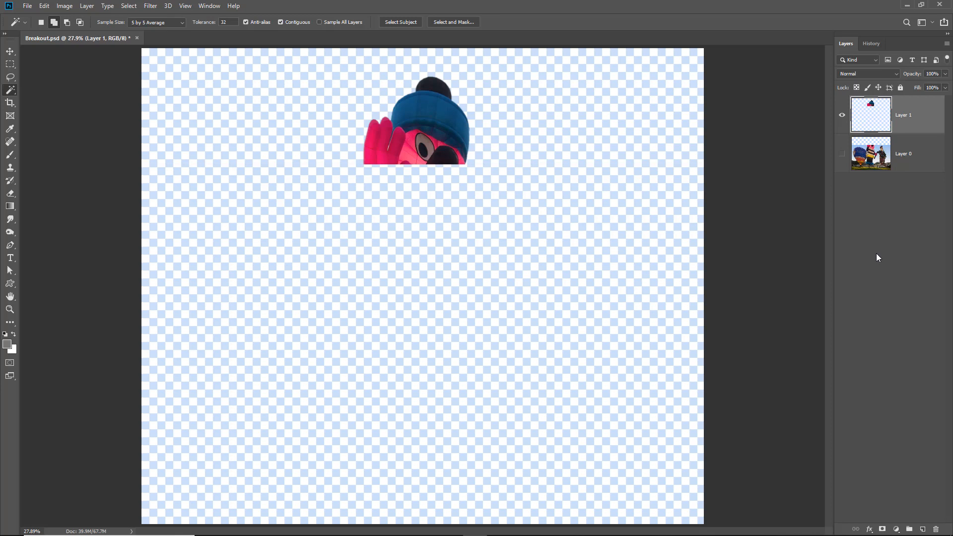
click(841, 154)
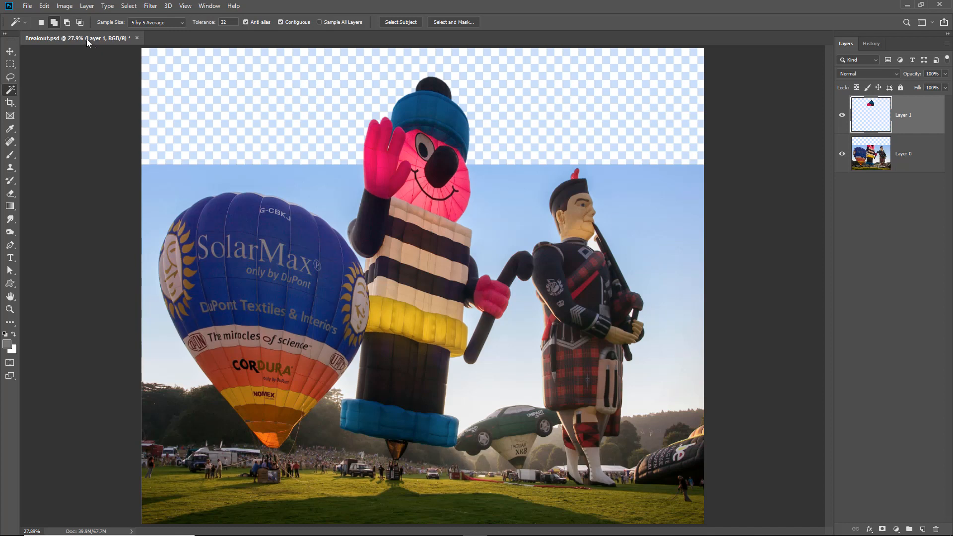
Enlarge the canvas by 6 inches in both width and height, relative to its current size and anchored at the center
click(63, 7)
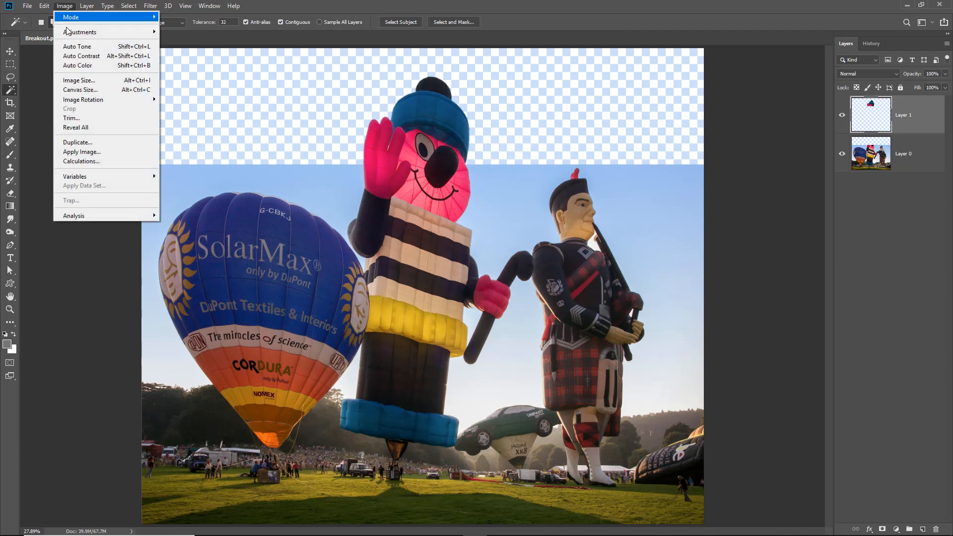
click(73, 90)
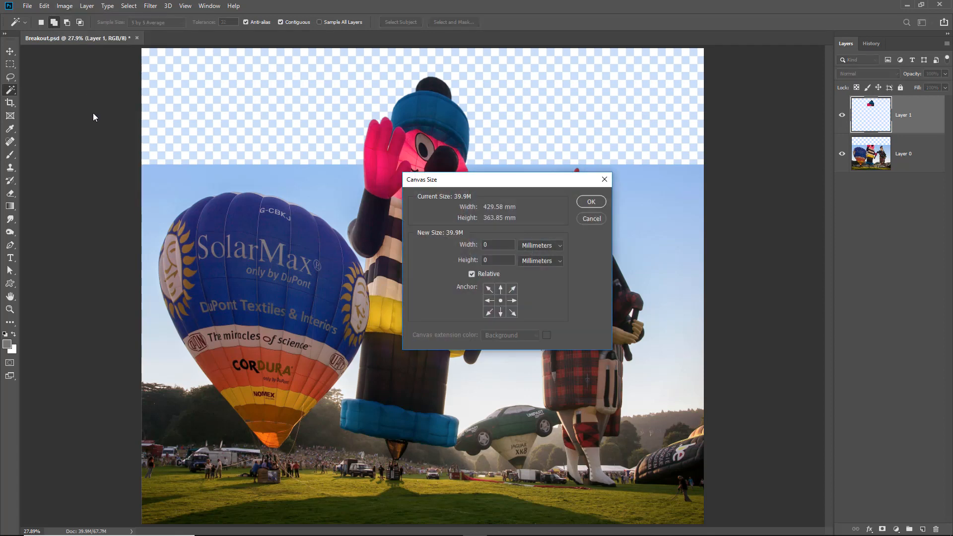
click(561, 248)
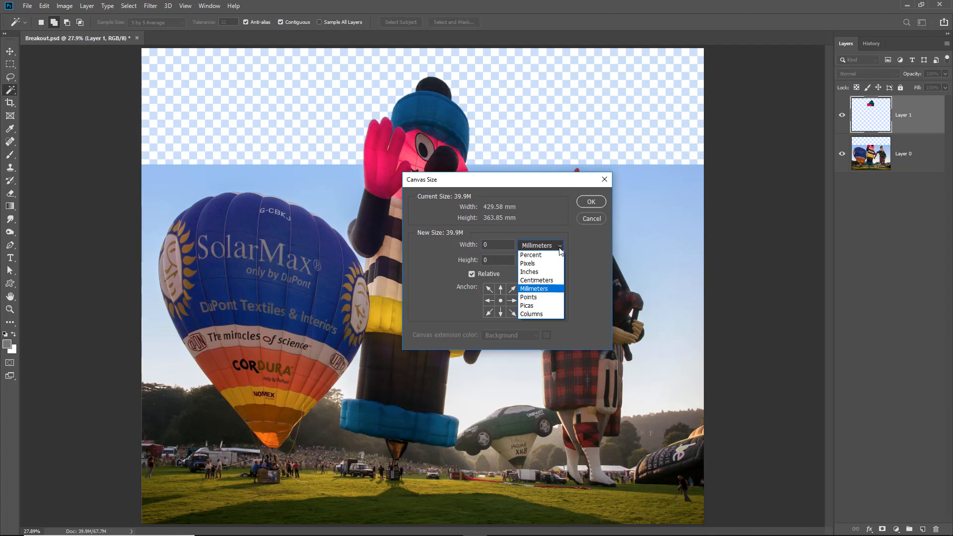
click(549, 273)
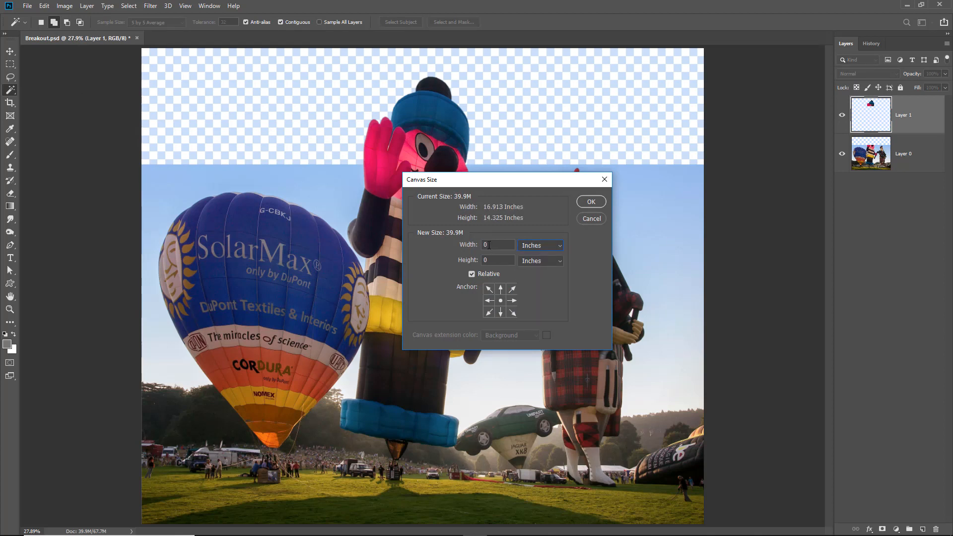
key(shift+Tab)
text(6)
key(Tab)
text(6)
click(591, 201)
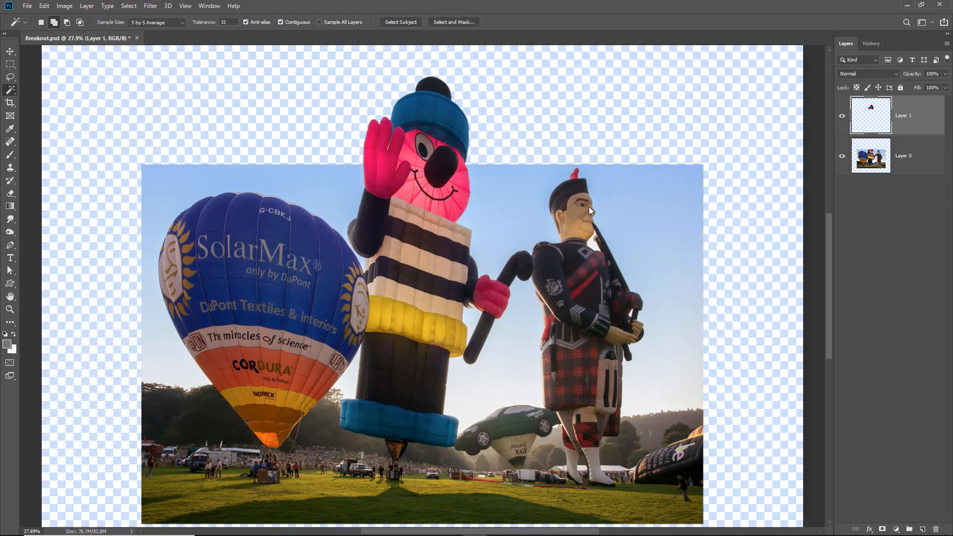
key(ctrl+0)
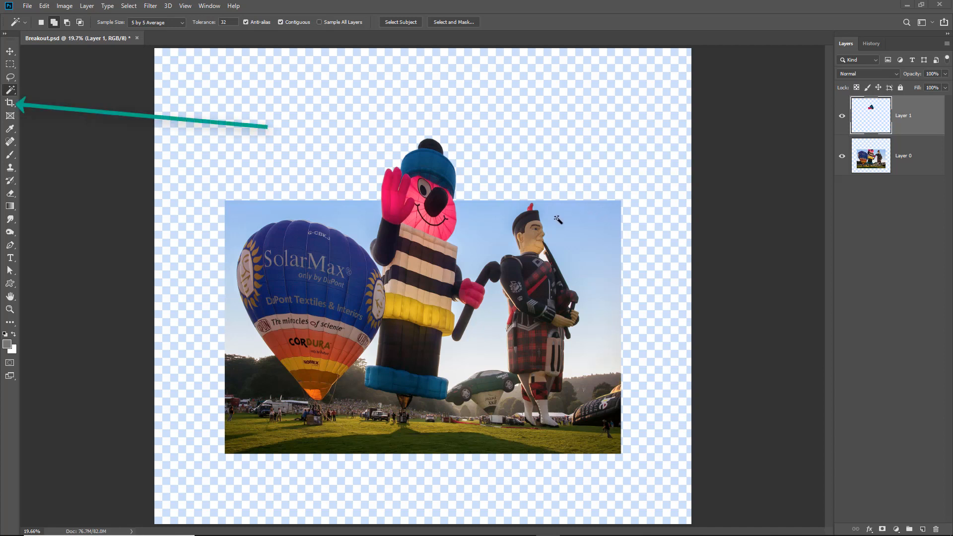
Crop the canvas with unconstrained W x H x Resolution, trimming the empty area above the hat and leaving a wider border below the photo
click(10, 103)
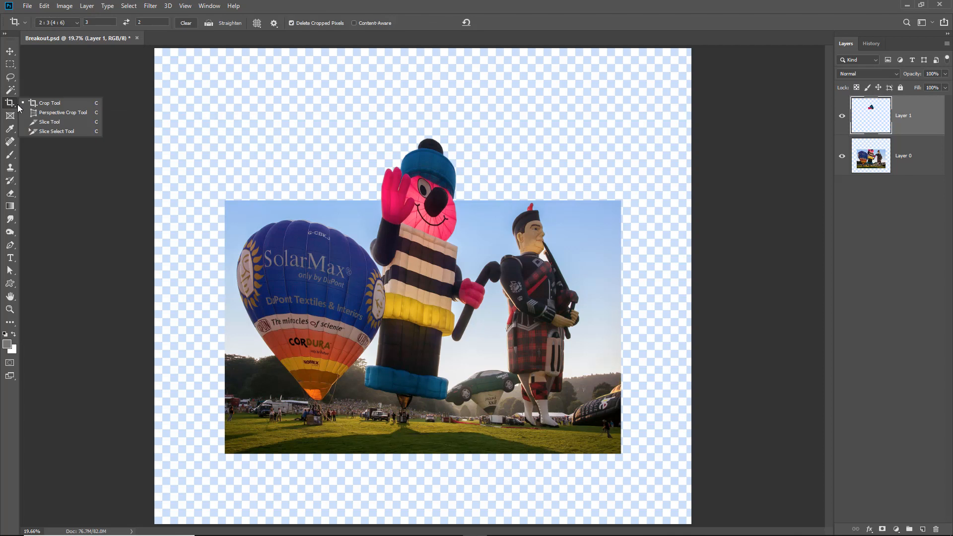
click(41, 105)
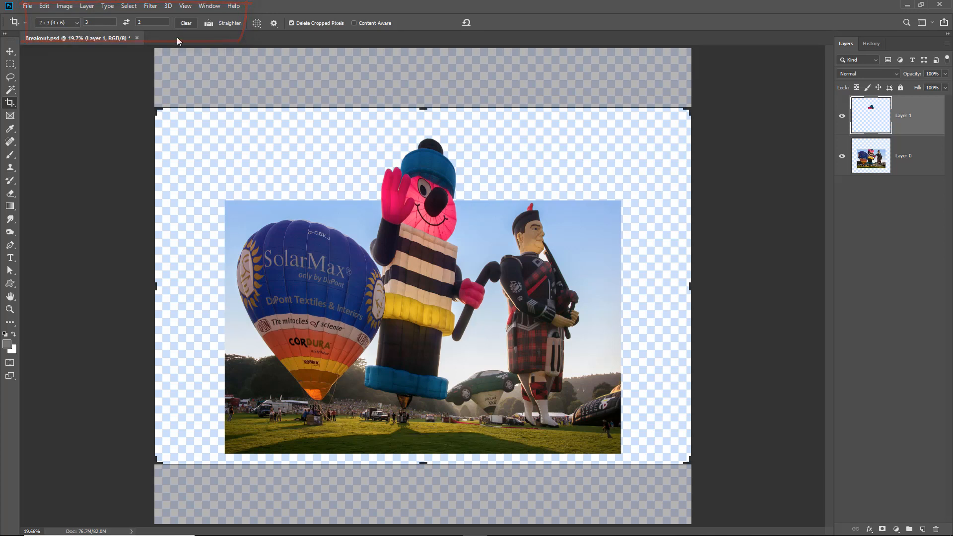
click(78, 22)
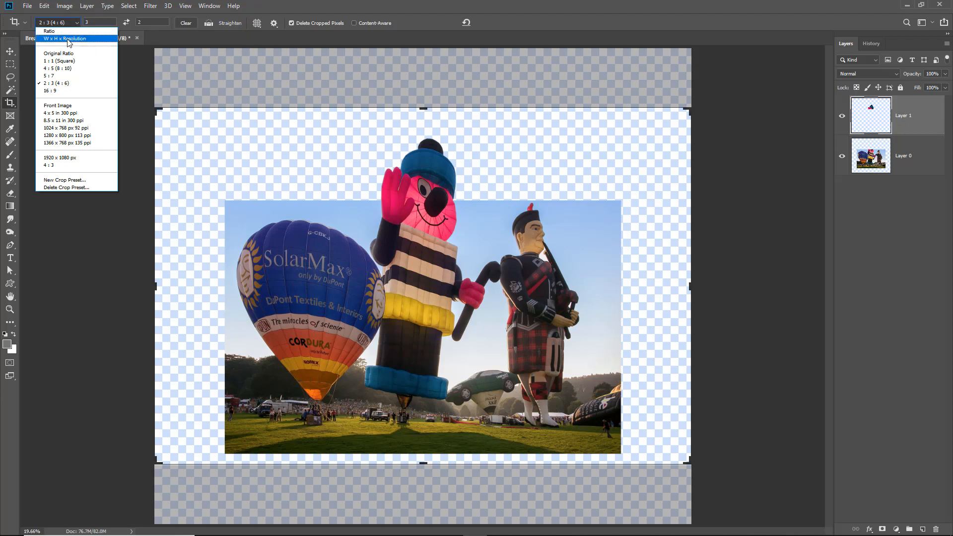
click(68, 39)
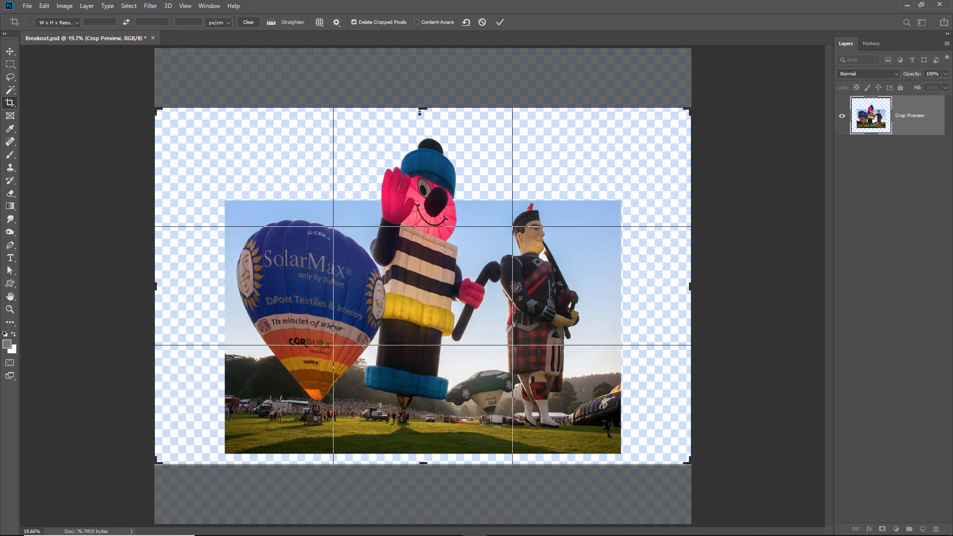
drag(422, 109, 427, 119)
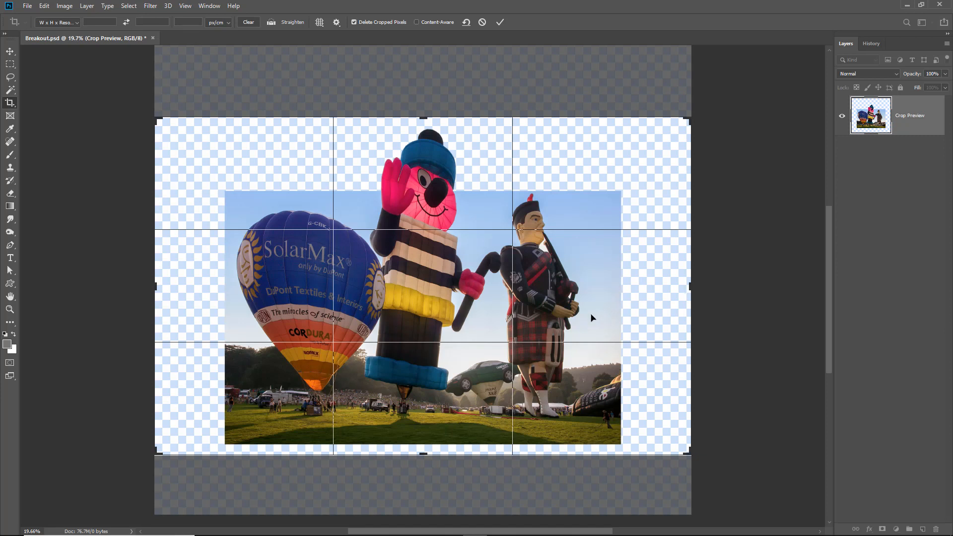
drag(423, 453, 428, 484)
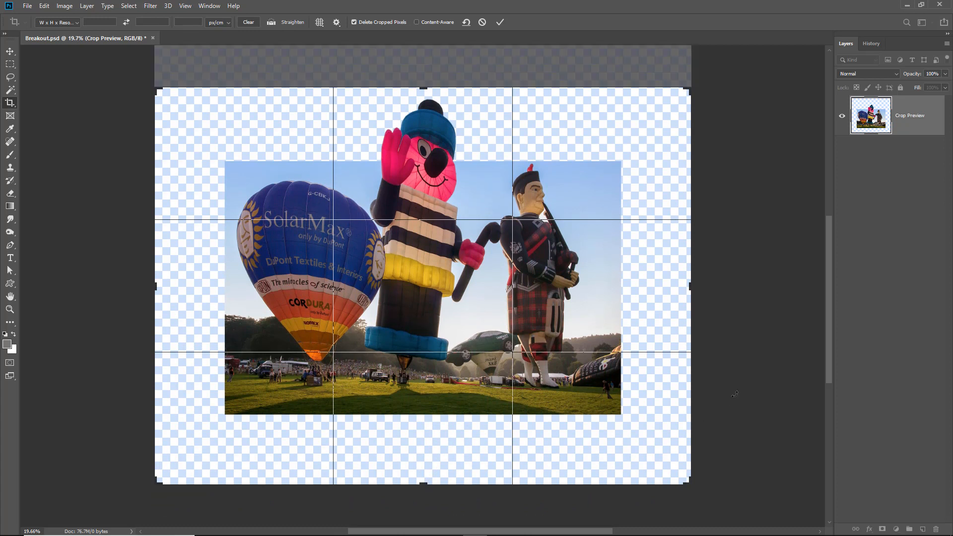
key(Return)
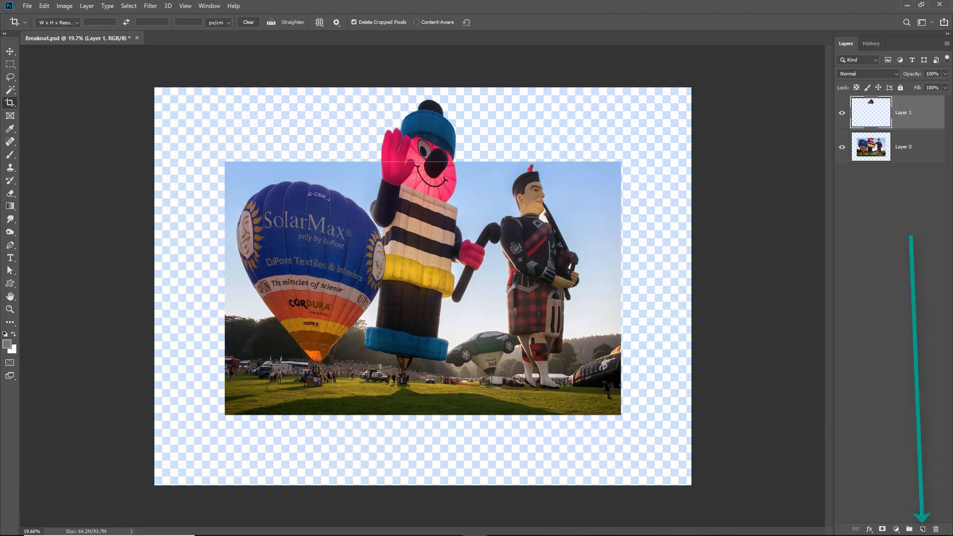
Add a new layer beneath Layer 0 and fill it with light blue sampled from the photo's sky
click(922, 529)
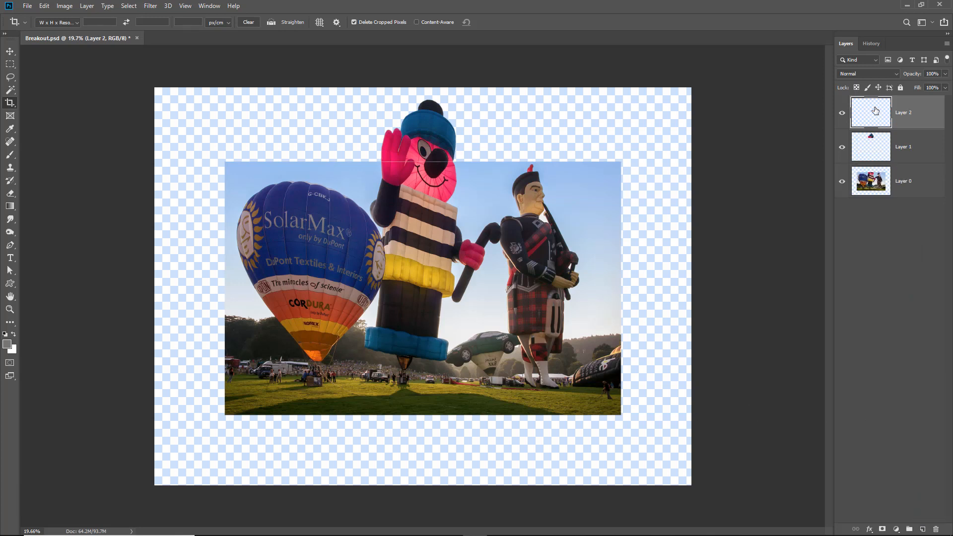
drag(874, 112, 879, 207)
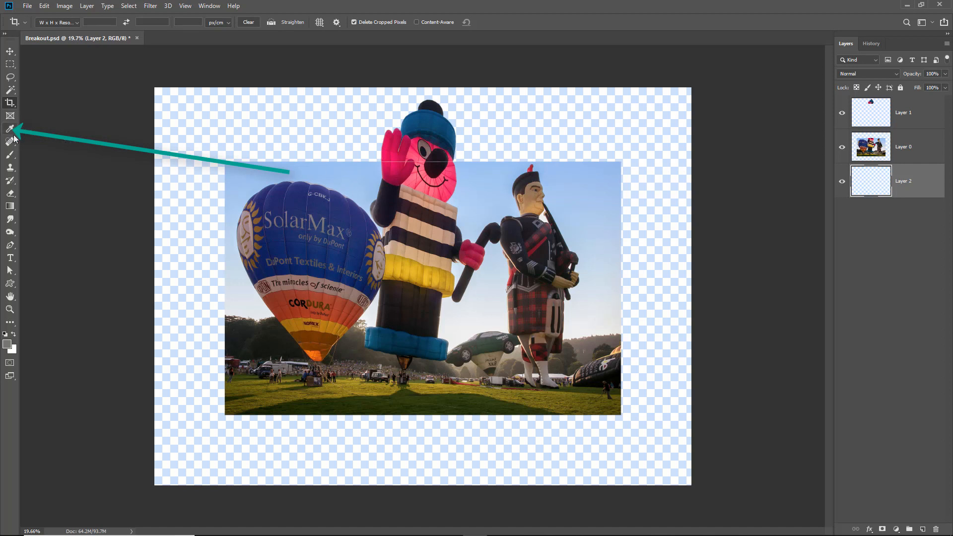
drag(10, 129, 38, 130)
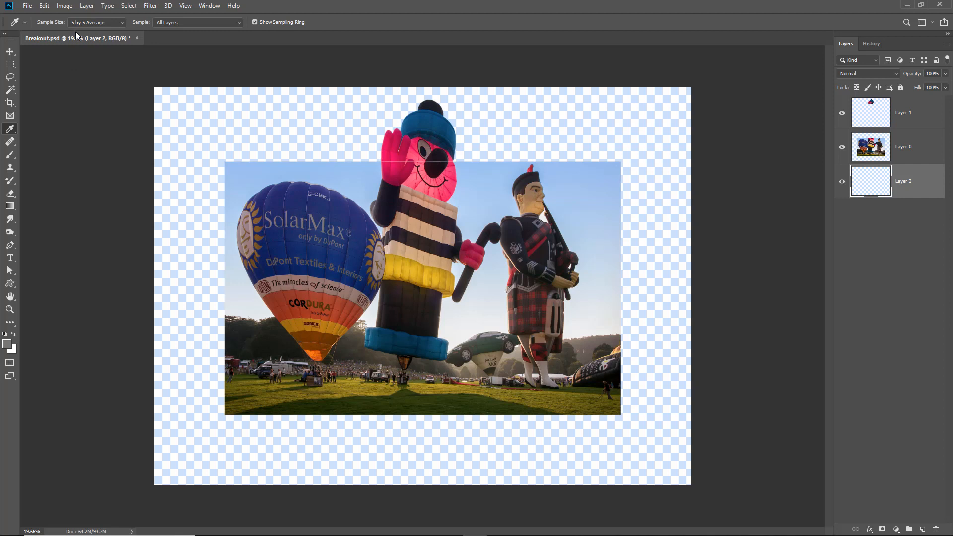
click(298, 170)
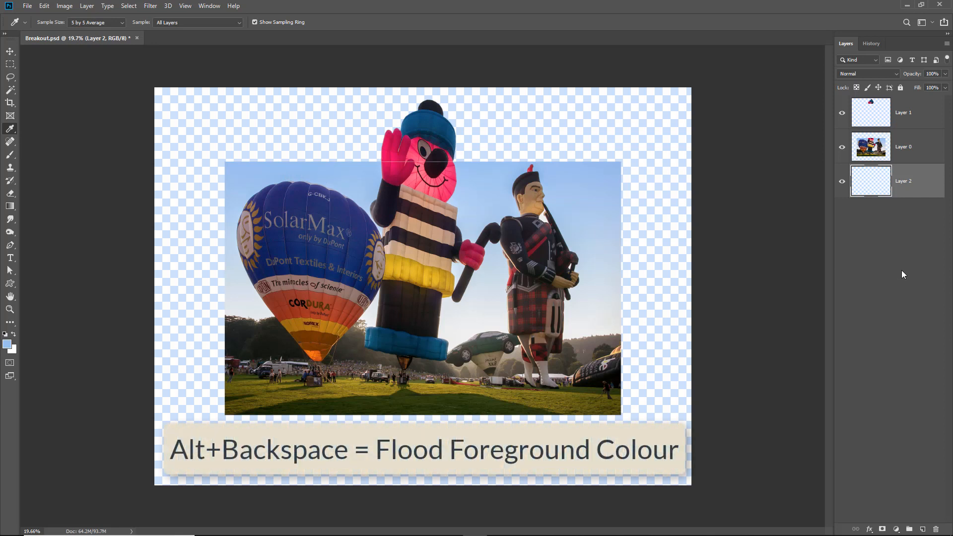
key(alt+BackSpace)
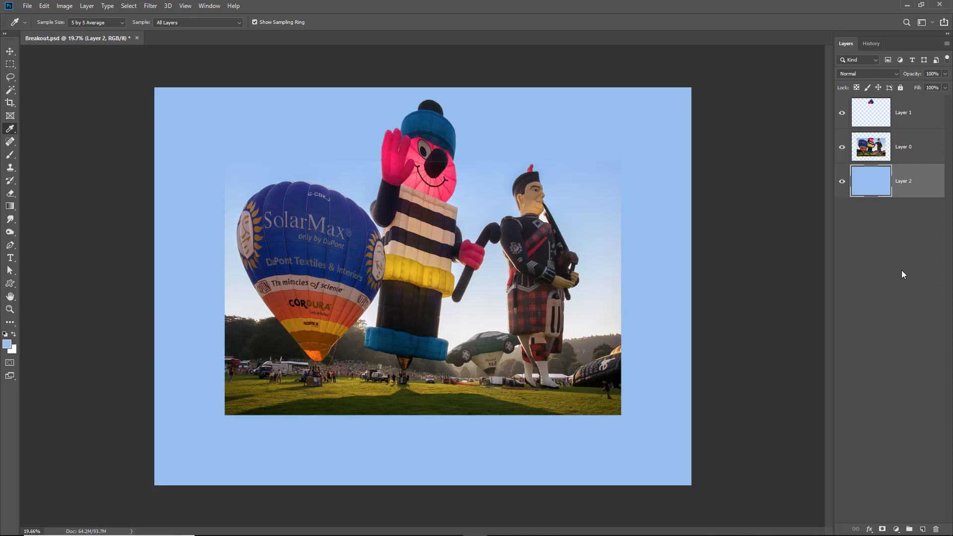
Load Layer 0's outline as a selection and add a new layer named Line directly above Layer 0
ctrl+click(877, 149)
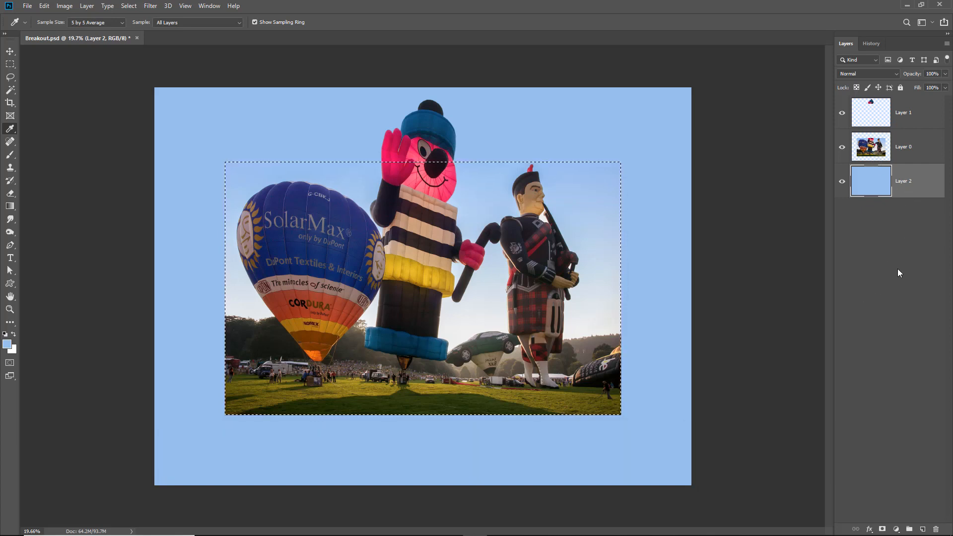
click(922, 146)
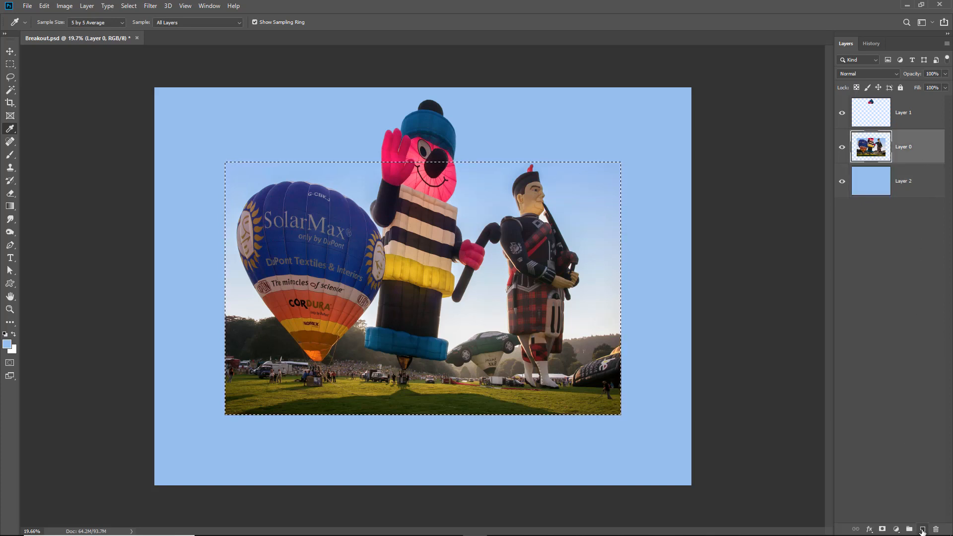
click(922, 529)
double_click(902, 148)
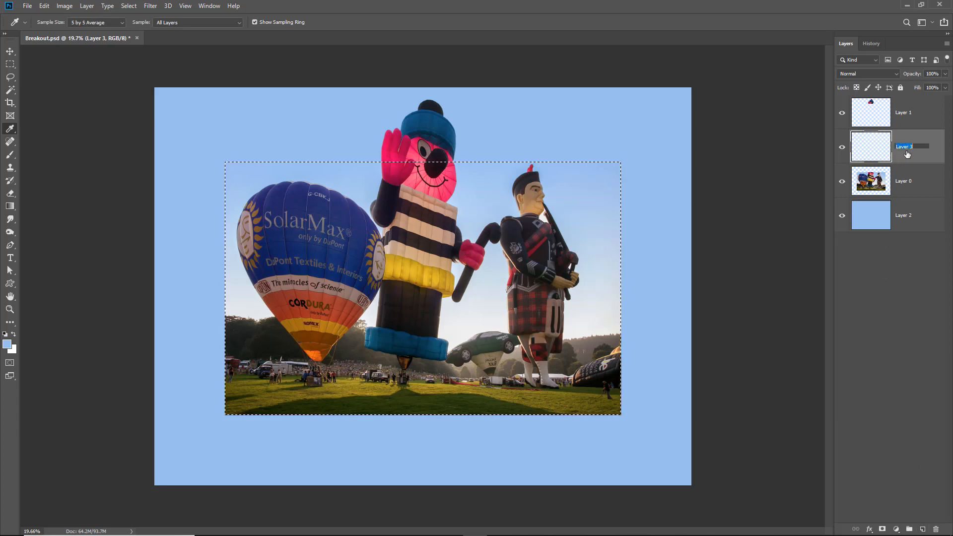
text(Line)
key(Return)
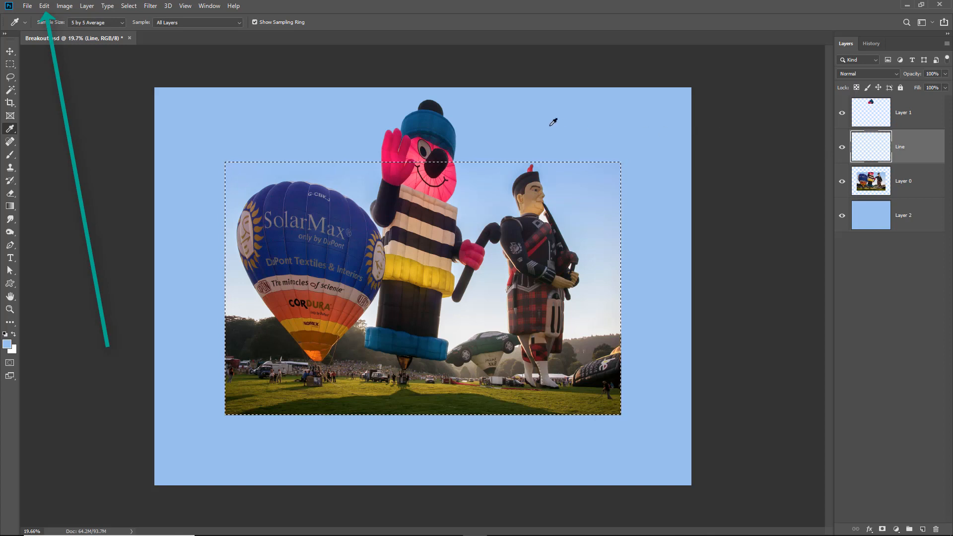
Stroke the photo-outline selection on the Line layer with a 2 px near-black (010101) line placed outside, and deselect
click(45, 6)
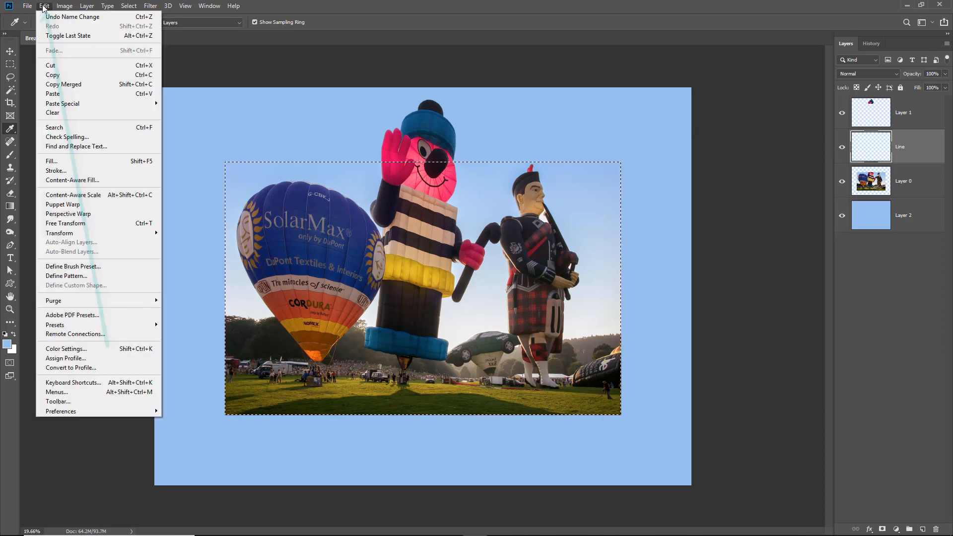
click(56, 170)
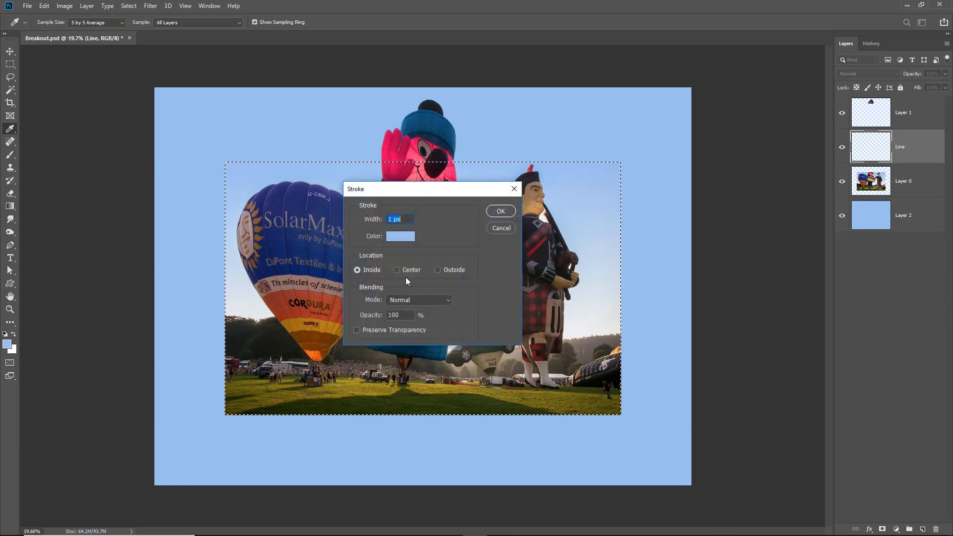
click(438, 270)
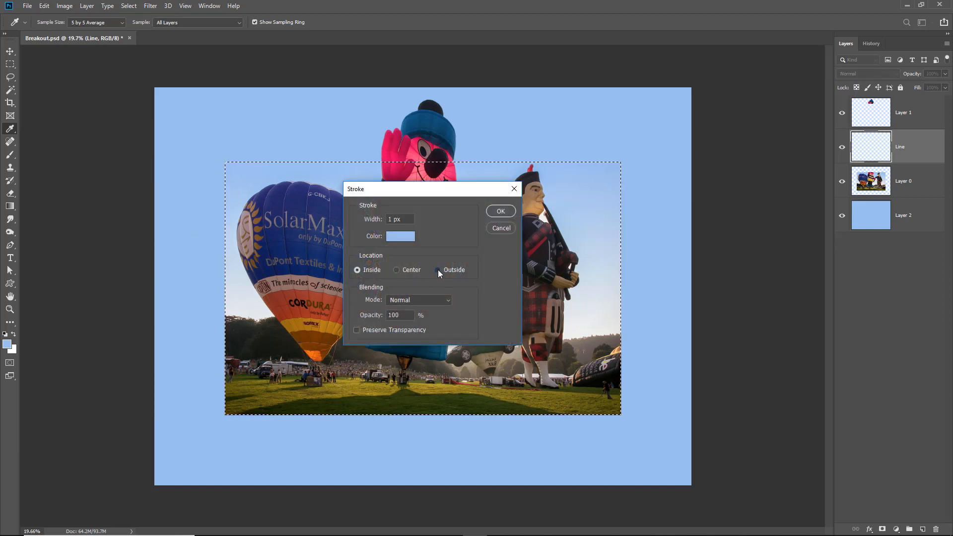
click(400, 236)
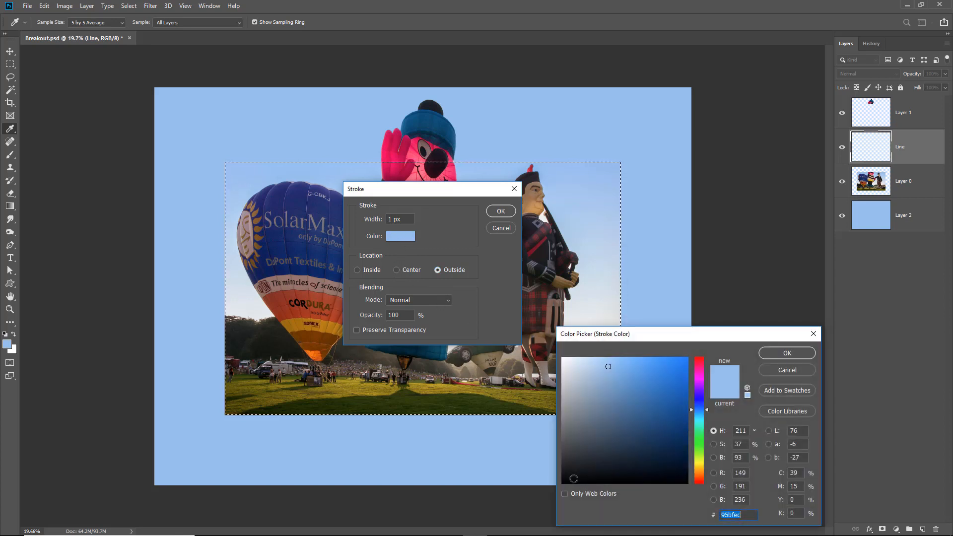
click(563, 482)
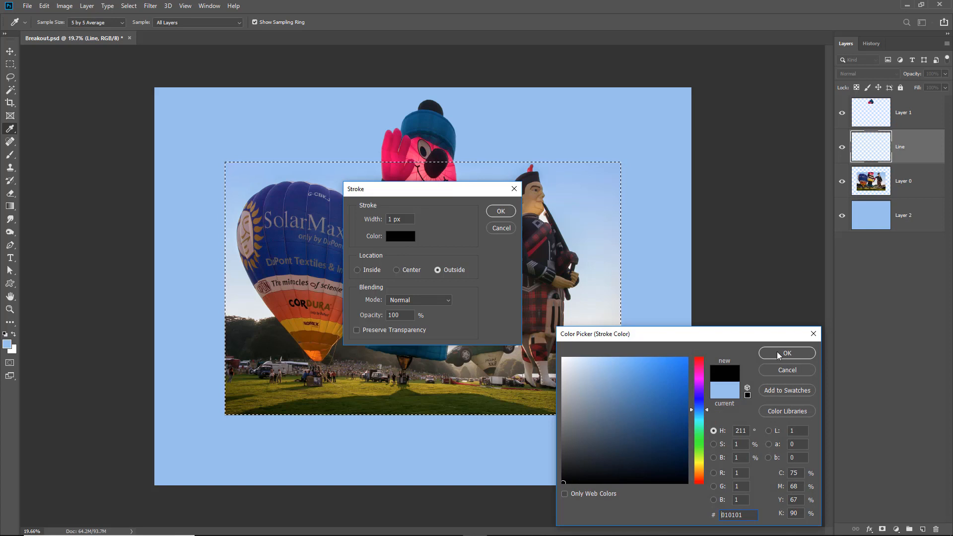
click(787, 353)
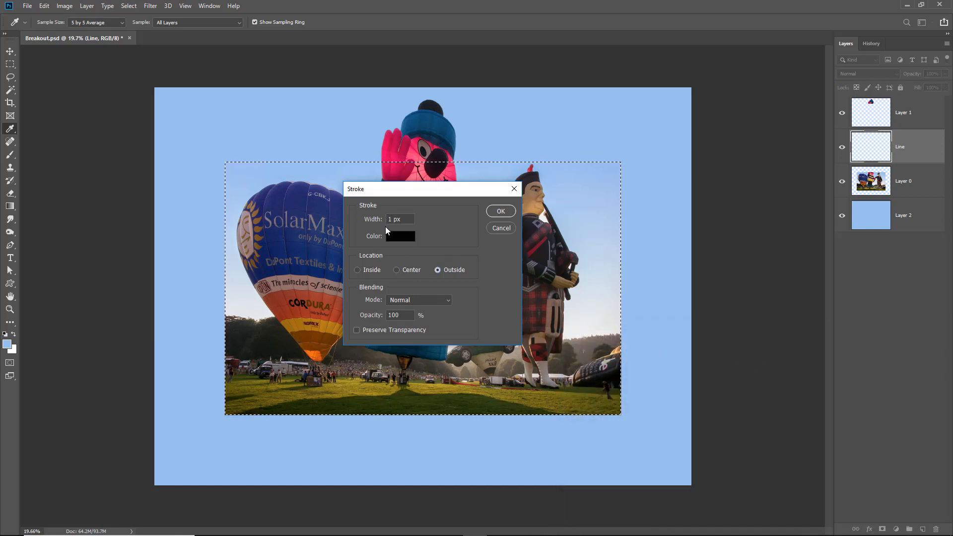
click(388, 219)
double_click(390, 218)
text(2)
click(496, 213)
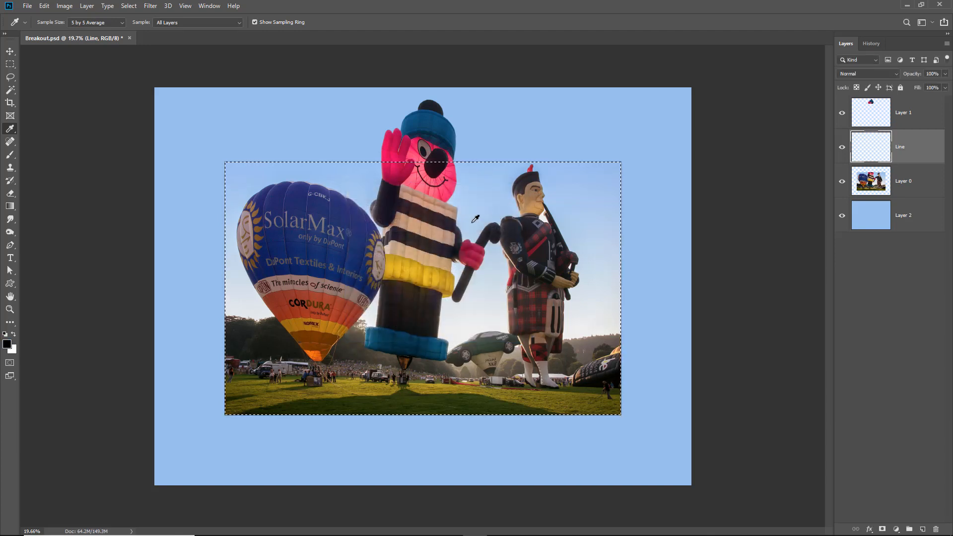
key(ctrl+d)
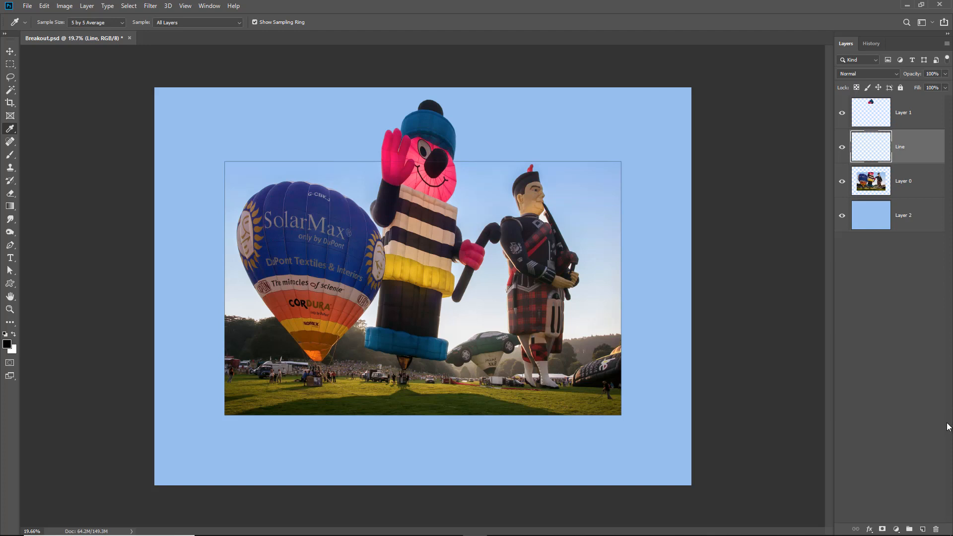
Restore the photo-outline selection, stroke it again on the Line layer with a width of 5 px, and deselect
key(ctrl+shift+d)
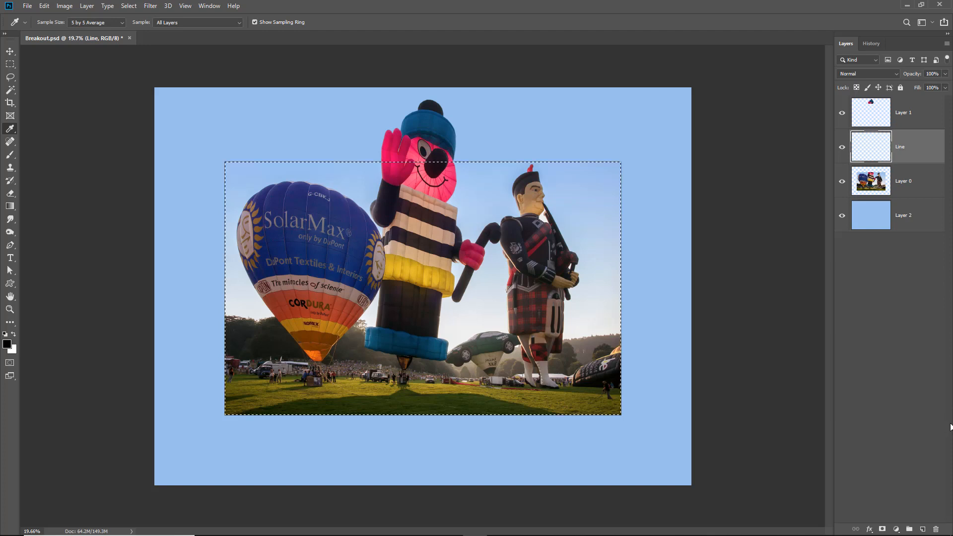
click(44, 6)
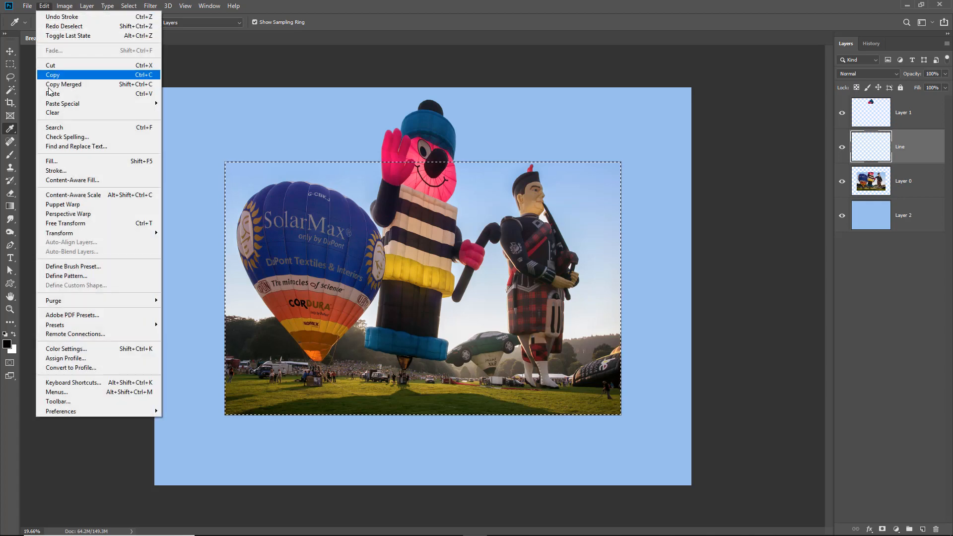
click(60, 172)
click(391, 218)
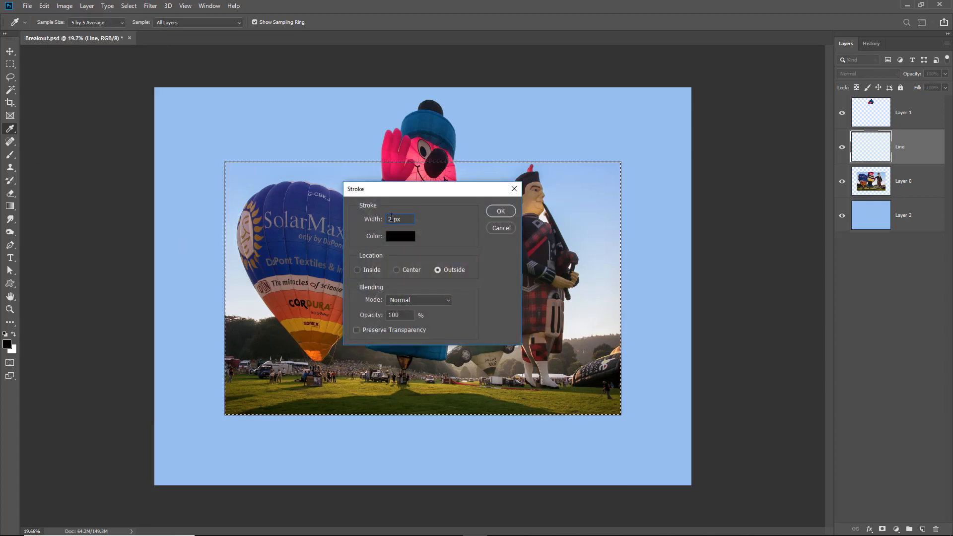
key(BackSpace)
text(5)
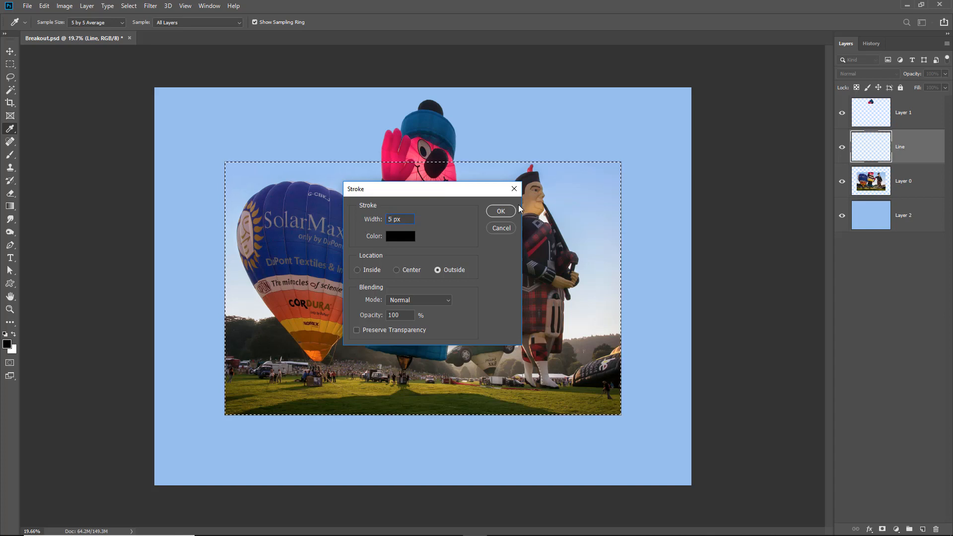
click(500, 211)
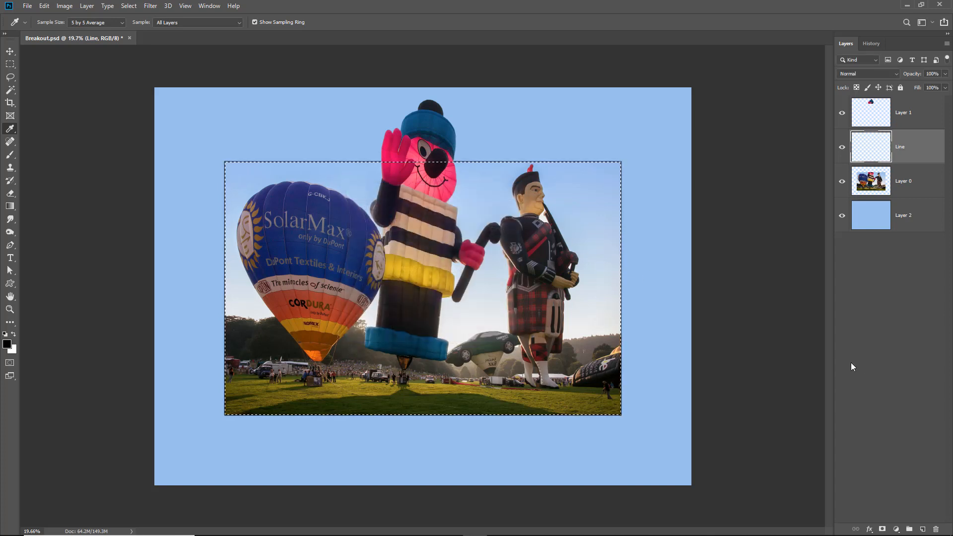
key(ctrl+d)
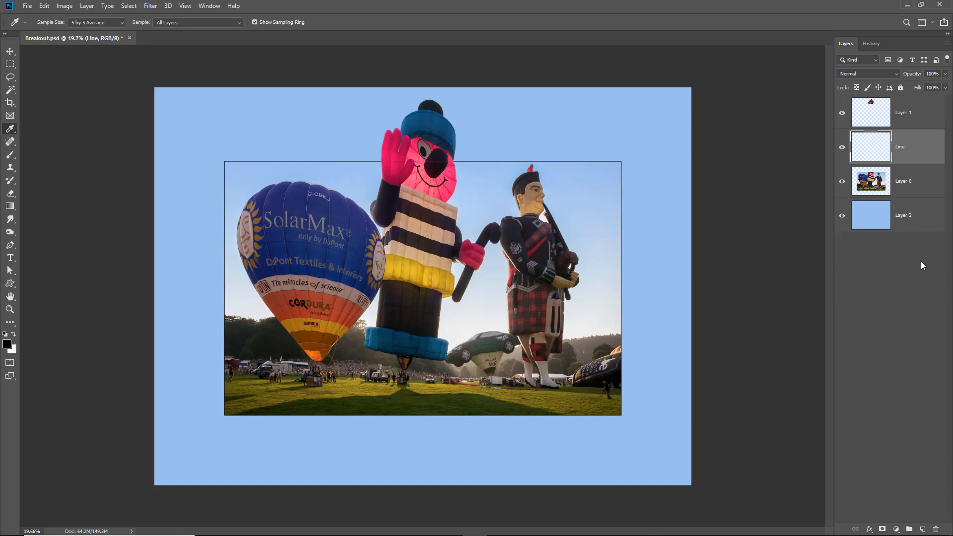
Flatten the finished breakout image into a single layer
key(ctrl+0)
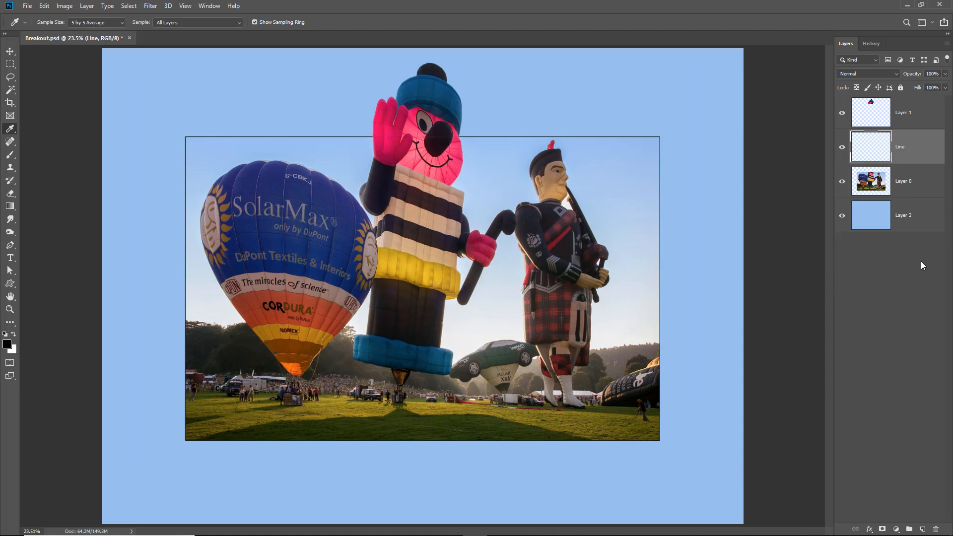
click(947, 45)
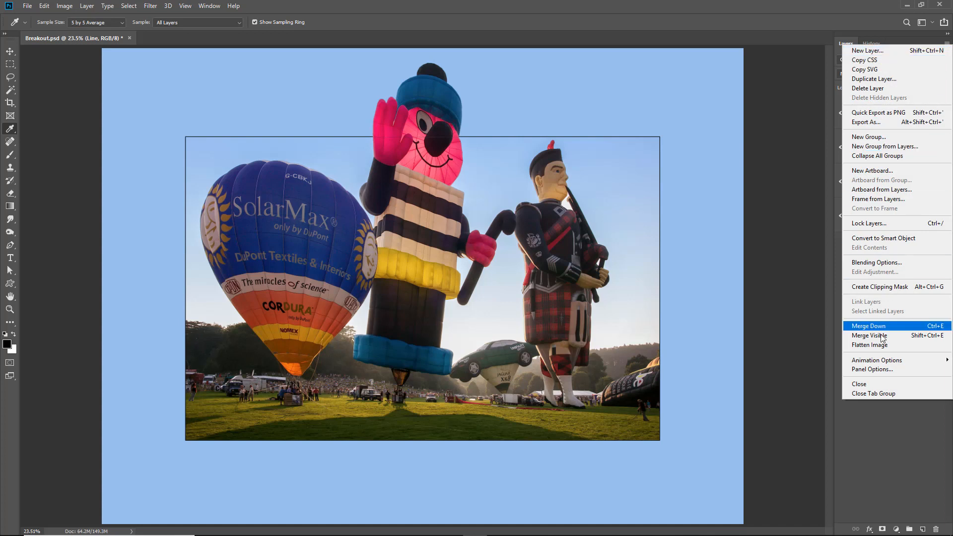
click(884, 347)
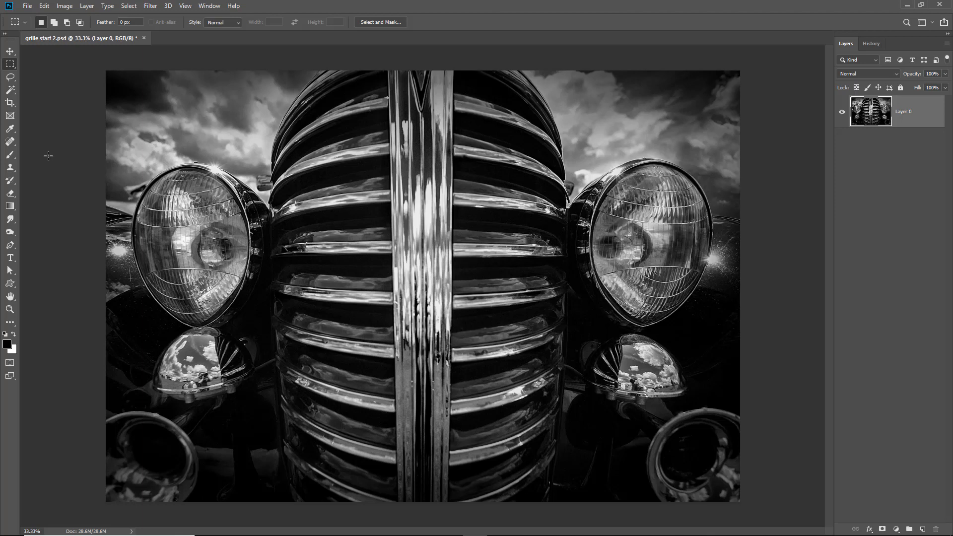
Copy a full-height square area centered on the car grille to a new layer, checking the copy with Layer 0 temporarily hidden
click(15, 68)
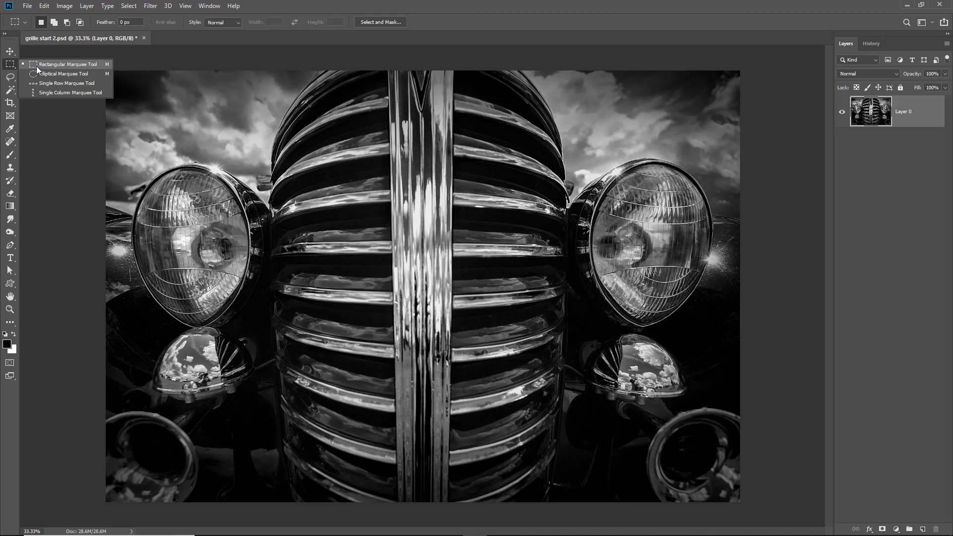
click(38, 66)
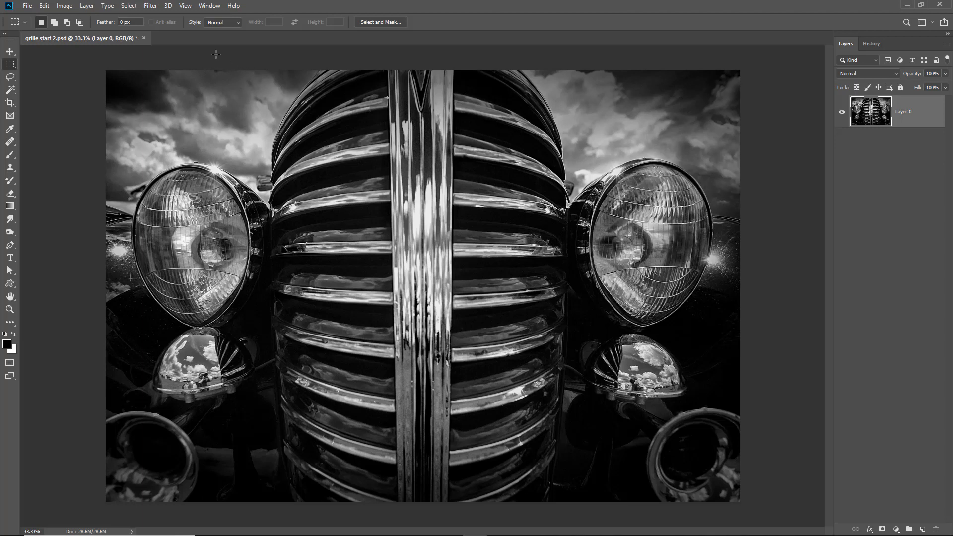
drag(218, 71, 681, 525)
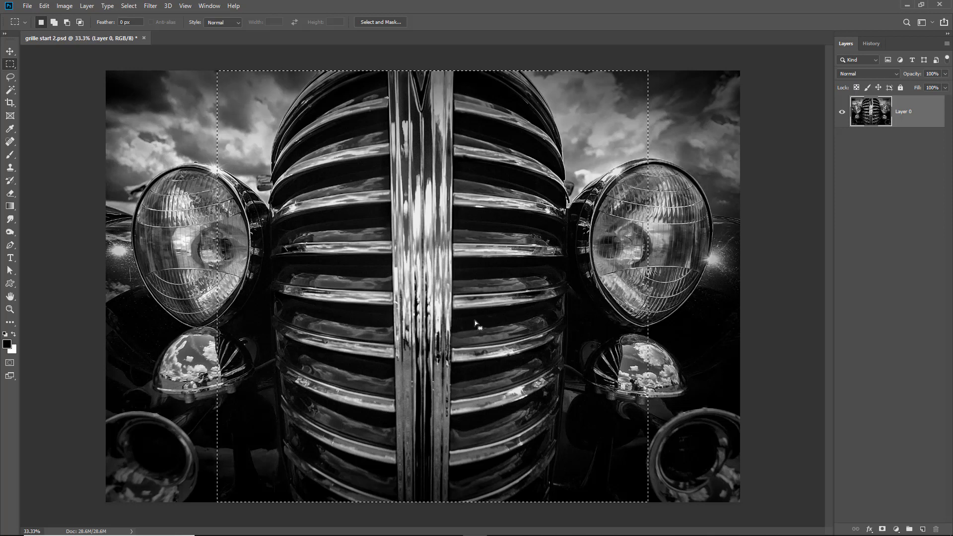
drag(529, 303, 521, 307)
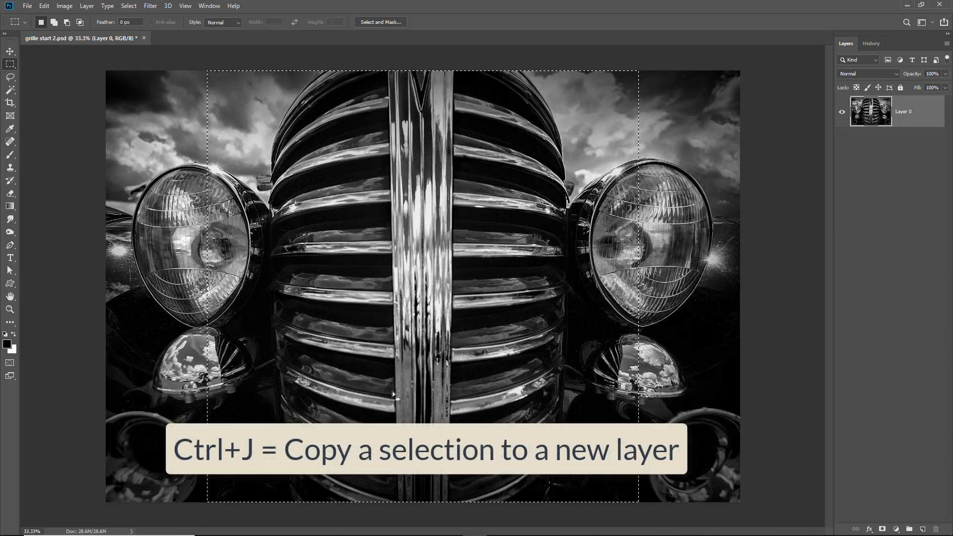
key(ctrl+j)
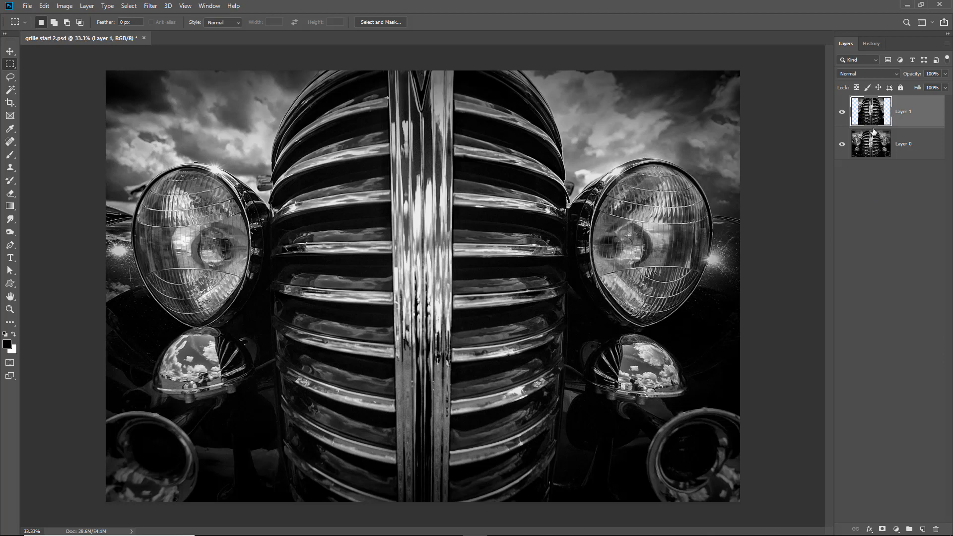
click(842, 144)
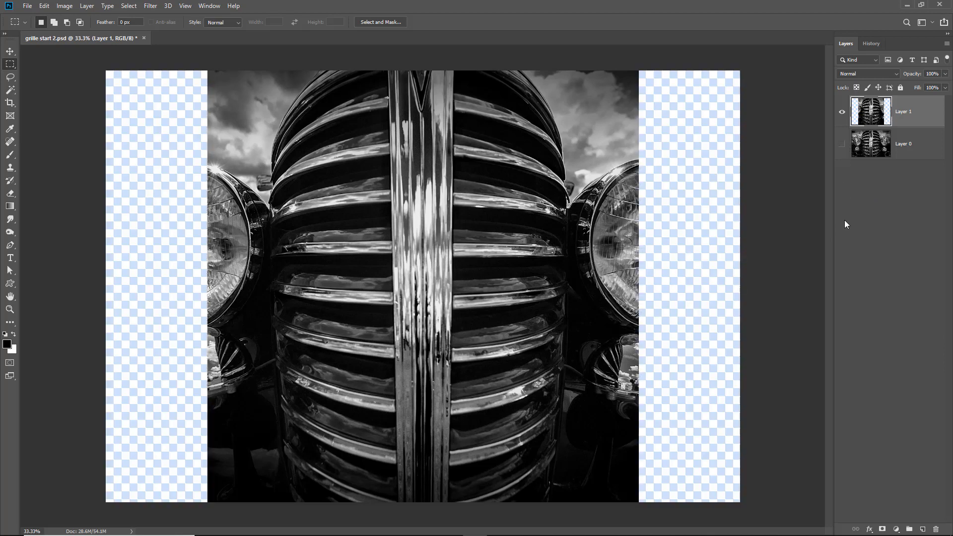
click(841, 144)
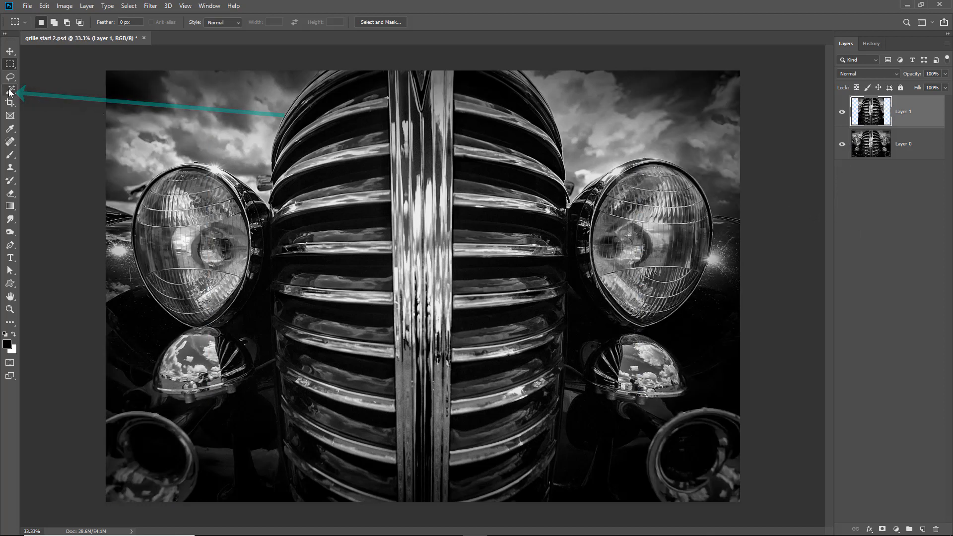
Select Layer 1's empty left strip with the Magic Wand and copy that area of Layer 0 to a new layer
drag(11, 91, 31, 101)
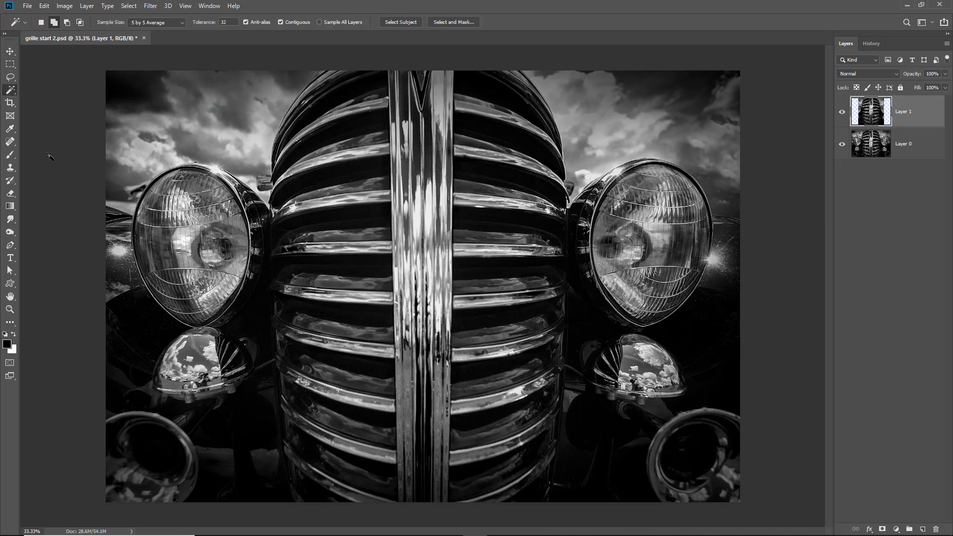
click(135, 155)
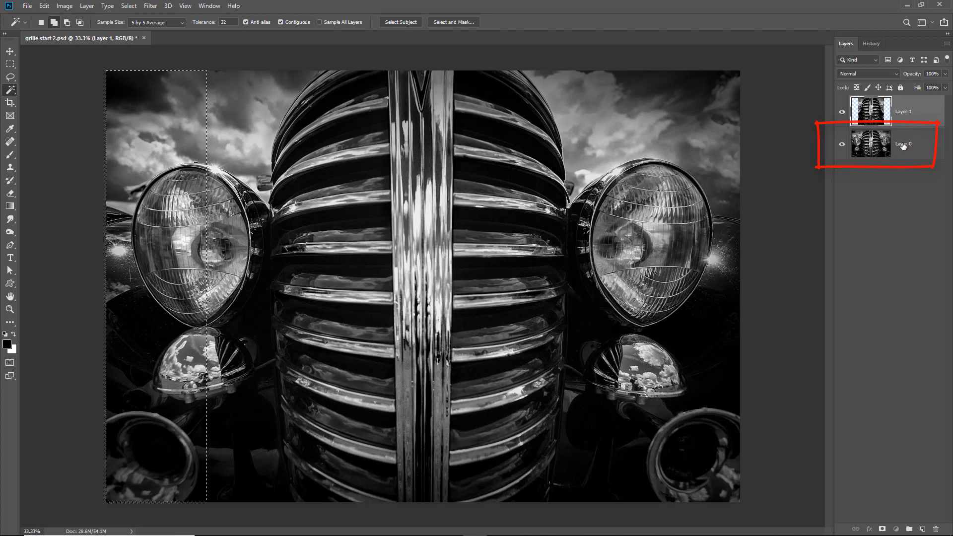
click(902, 147)
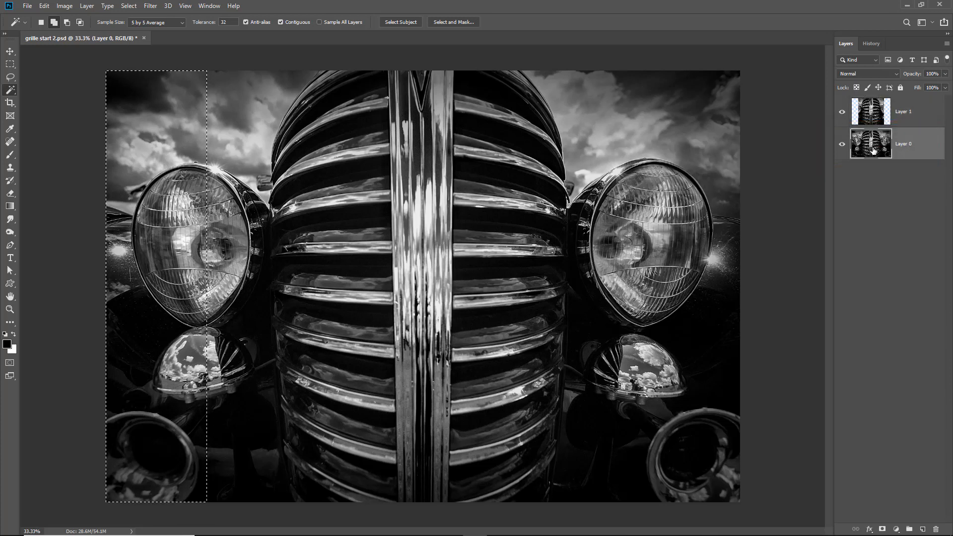
key(ctrl+j)
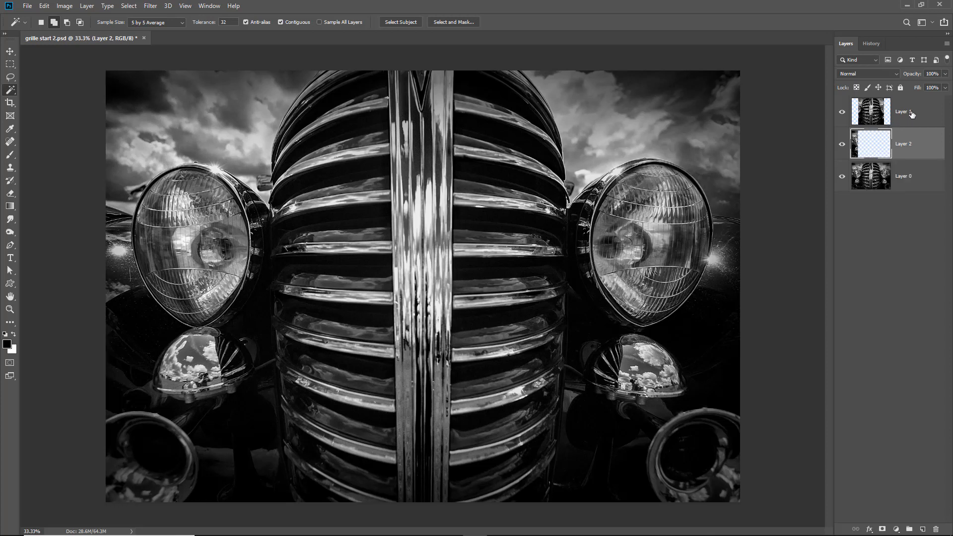
Select Layer 1's empty right strip with the Magic Wand and copy that area of Layer 0 to a new layer
click(911, 113)
click(710, 192)
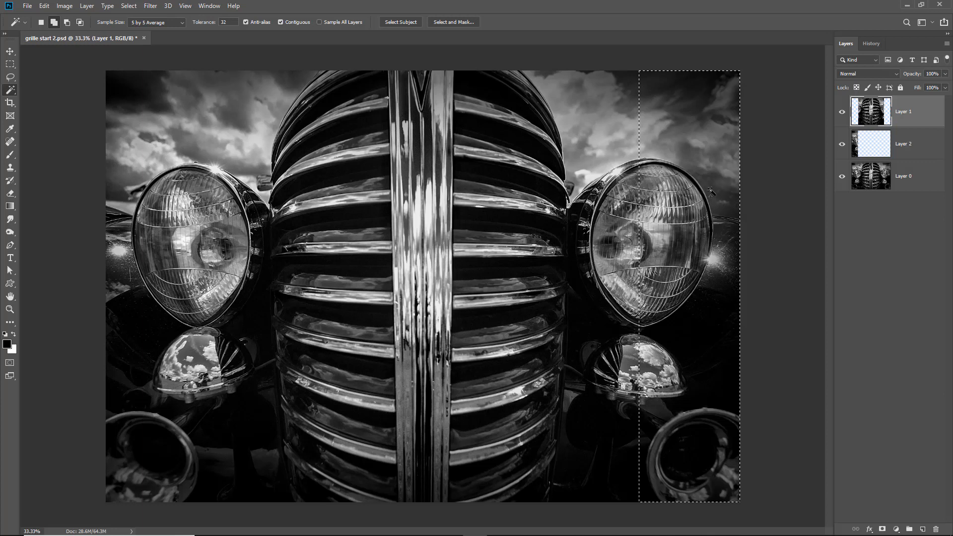
click(913, 176)
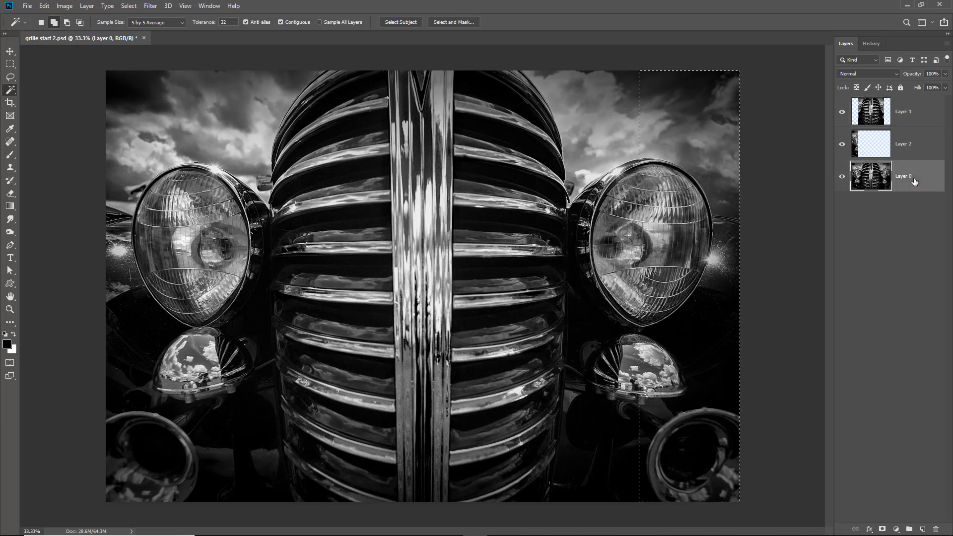
key(ctrl+j)
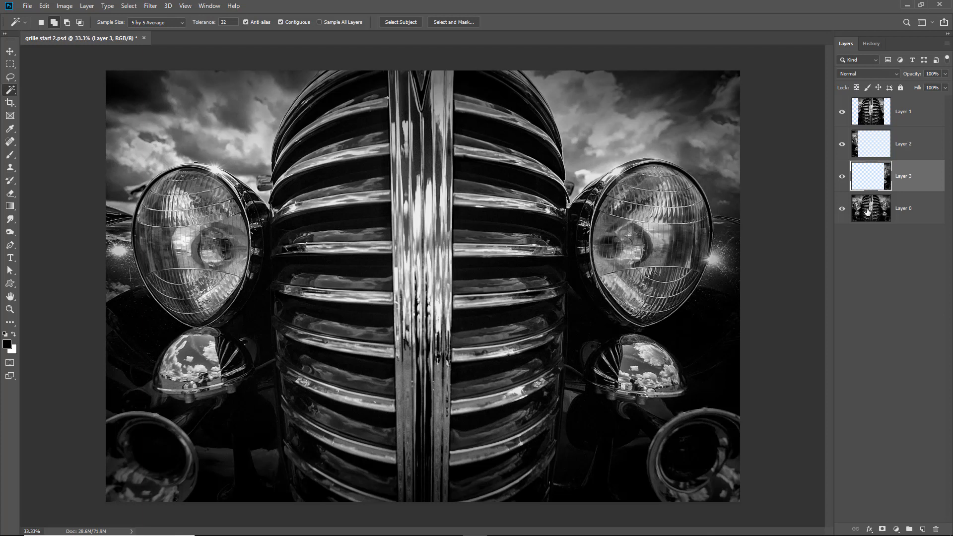
Delete Layer 0, leaving the center, left and right pieces of the grille photo
drag(867, 208, 936, 530)
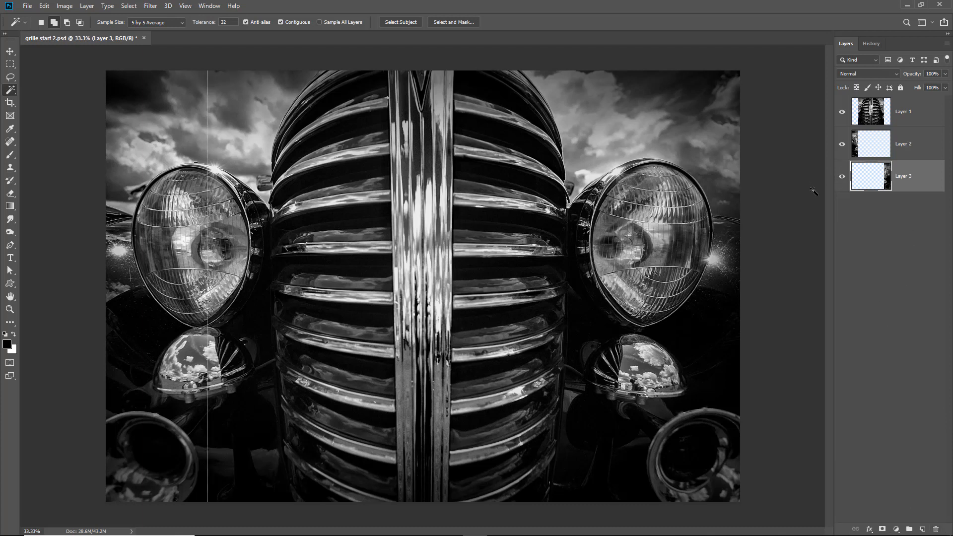
mouse_move(186, 67)
mouse_down()
mouse_move(187, 404)
mouse_move(234, 99)
mouse_move(188, 69)
mouse_up()
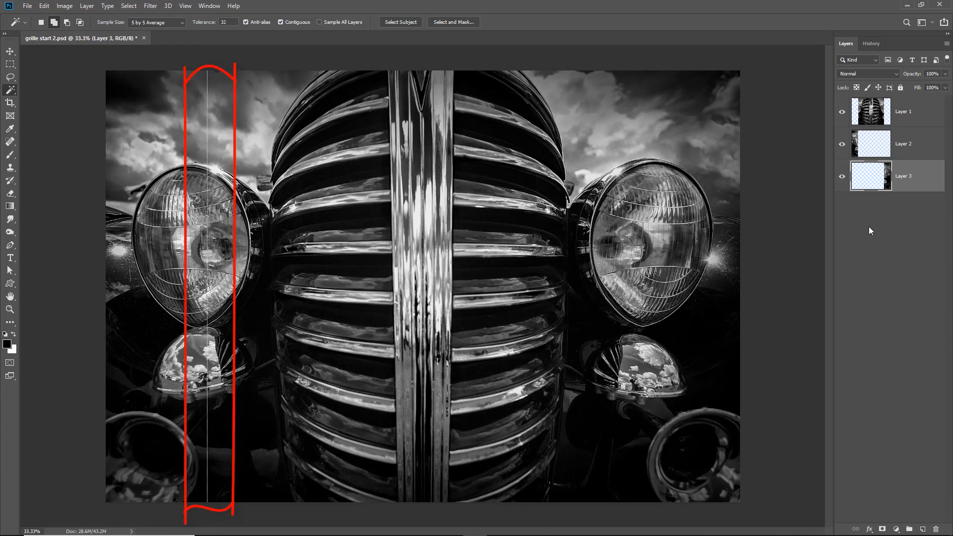
Flatten the image to check the thin seam beside the center piece, and undo the flattening
click(946, 43)
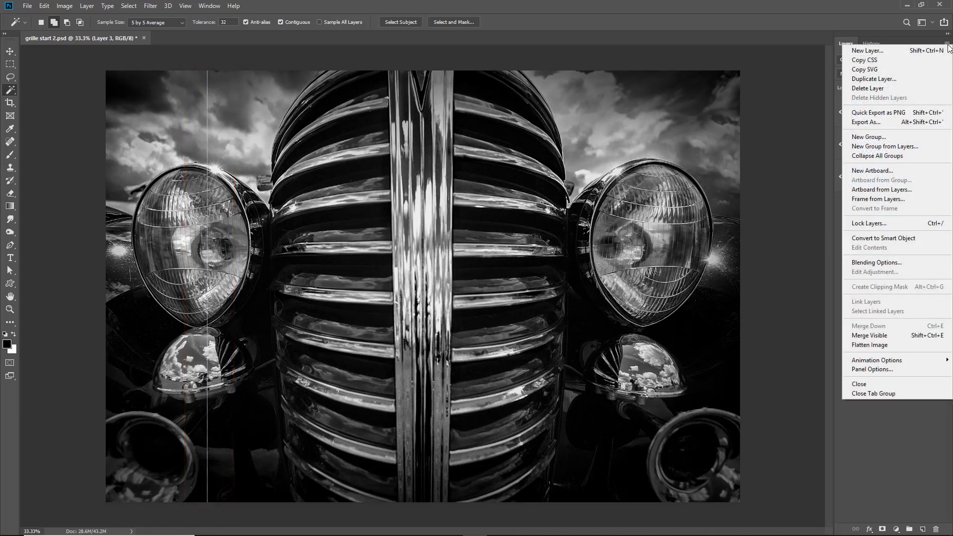
click(871, 344)
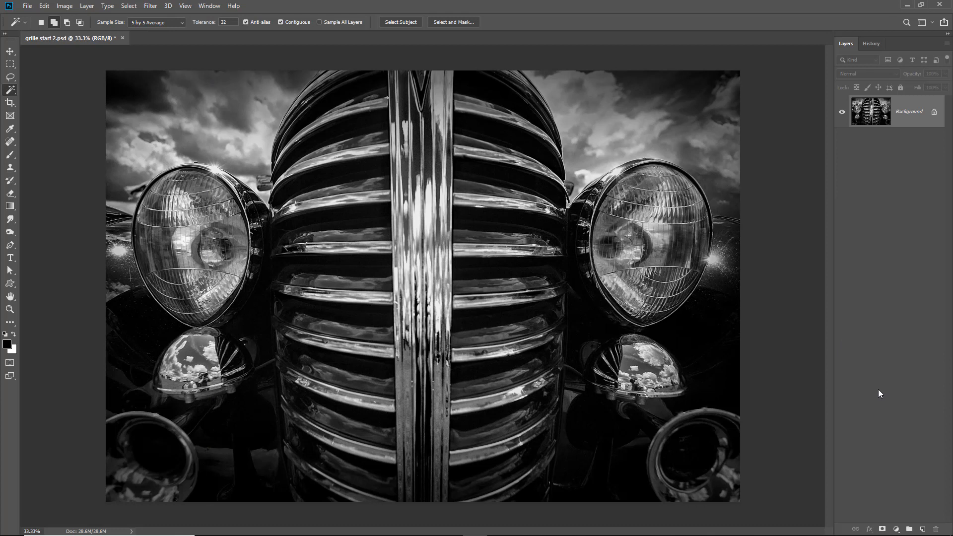
key(ctrl+z)
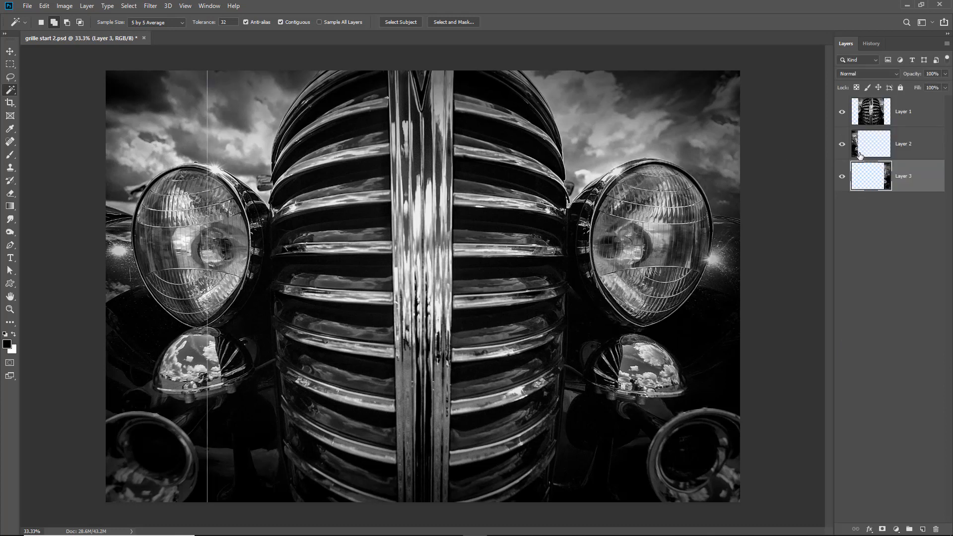
Move Layer 1 to the bottom of the layer stack, below Layer 3
click(873, 106)
double_click(874, 106)
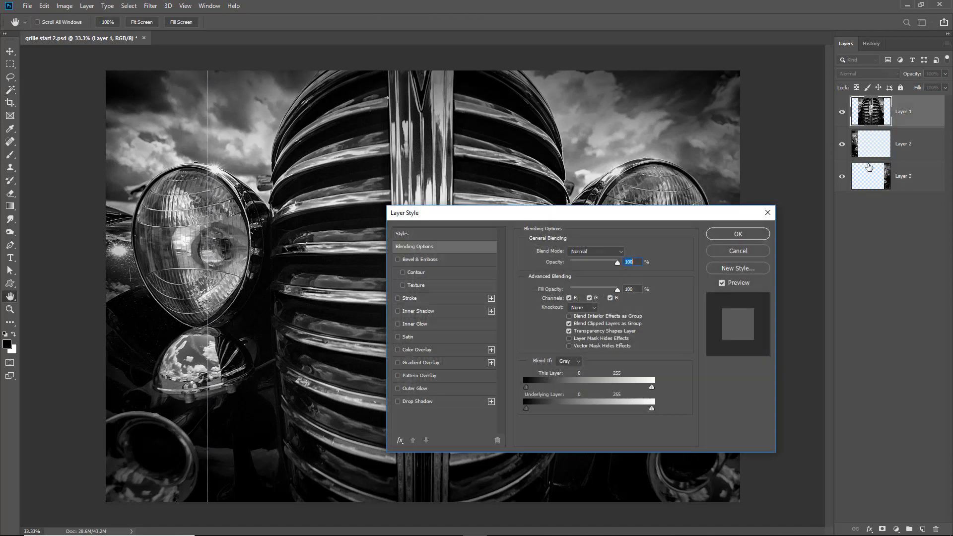
click(738, 250)
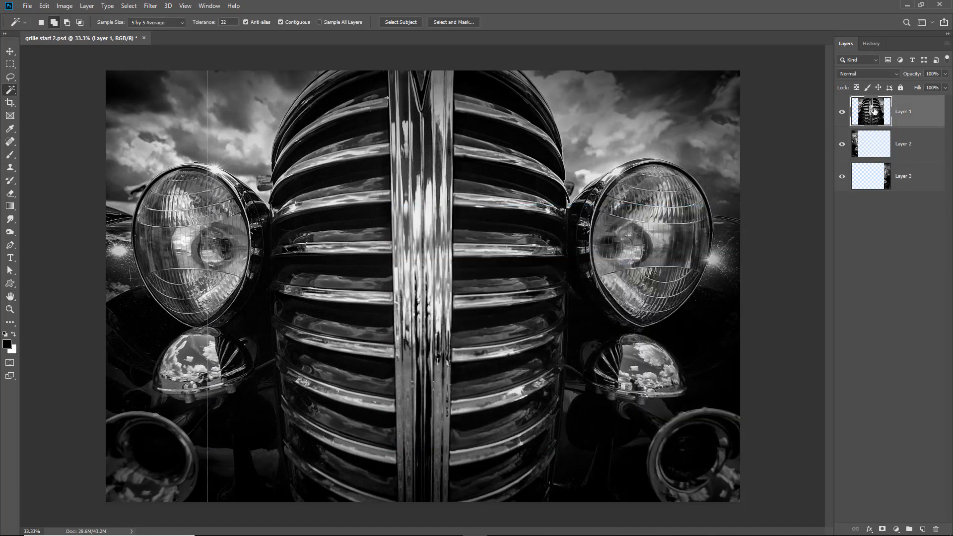
drag(873, 107, 883, 208)
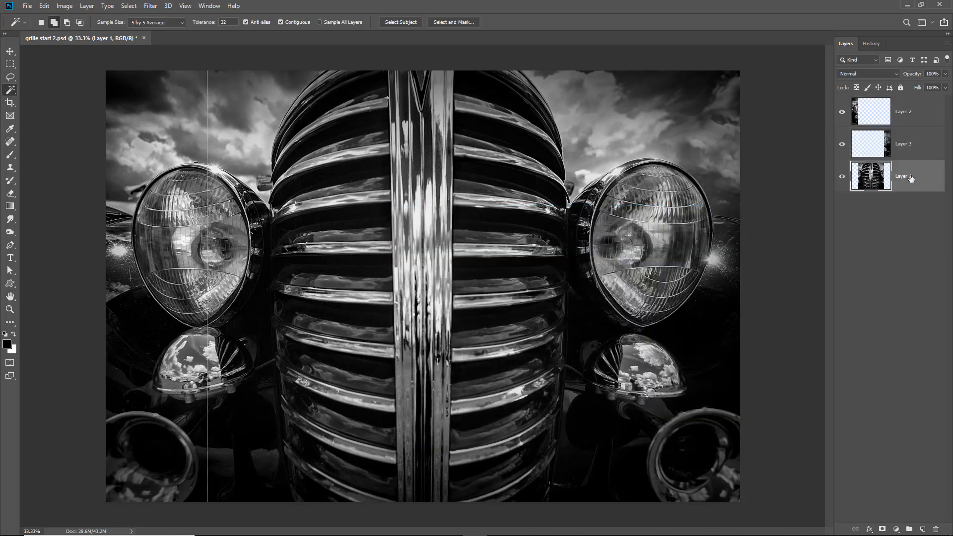
Make Layer 2 active and hide Layer 1 and Layer 3
click(906, 113)
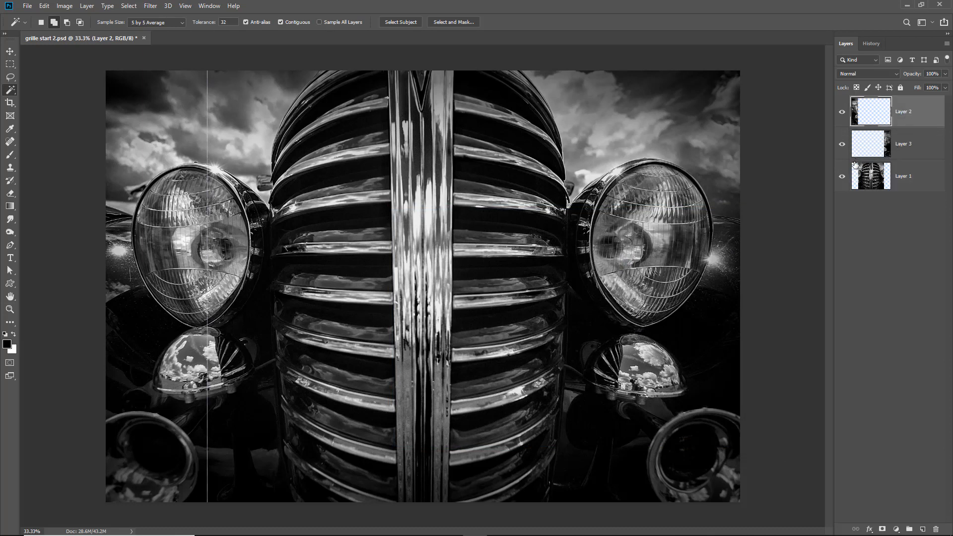
click(841, 175)
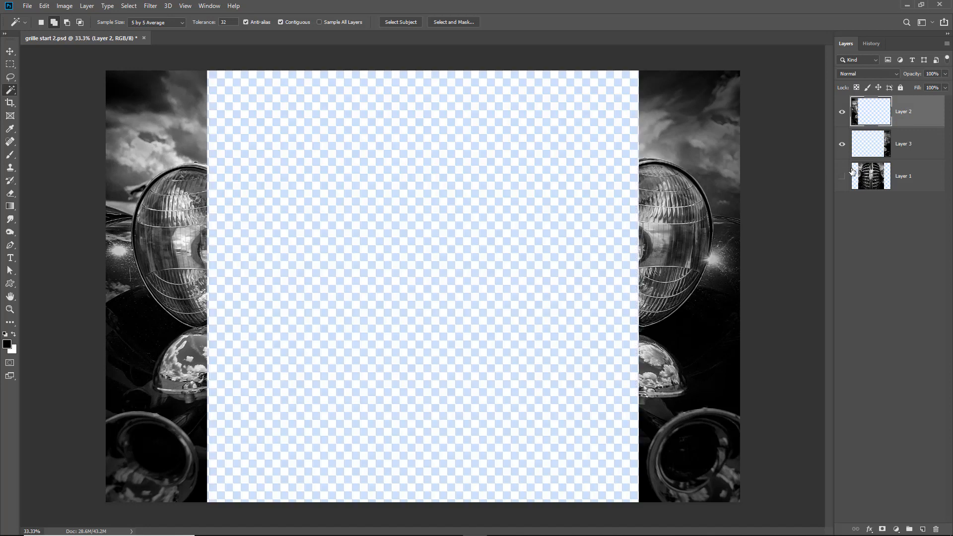
click(842, 144)
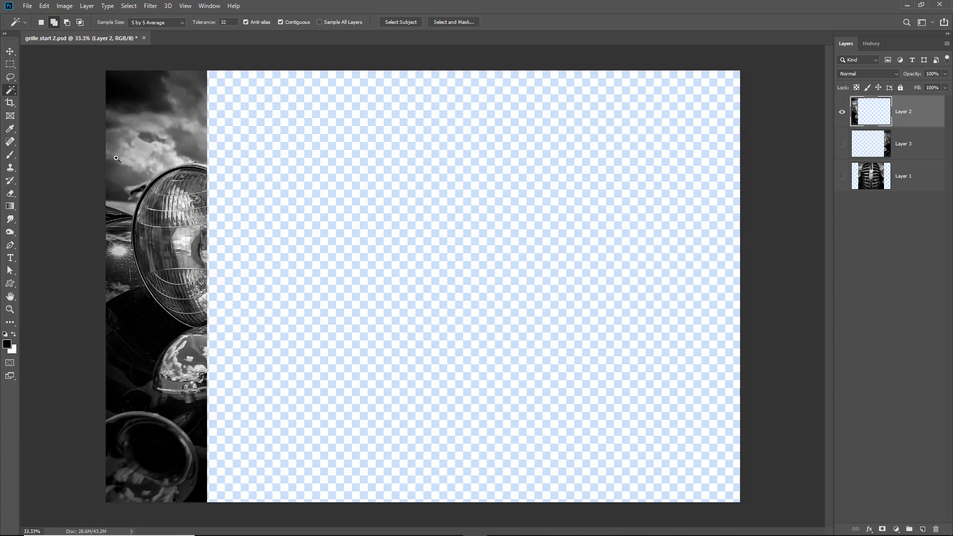
Add a white layer mask to Layer 2, which holds the left headlight
drag(113, 158, 263, 342)
click(415, 181)
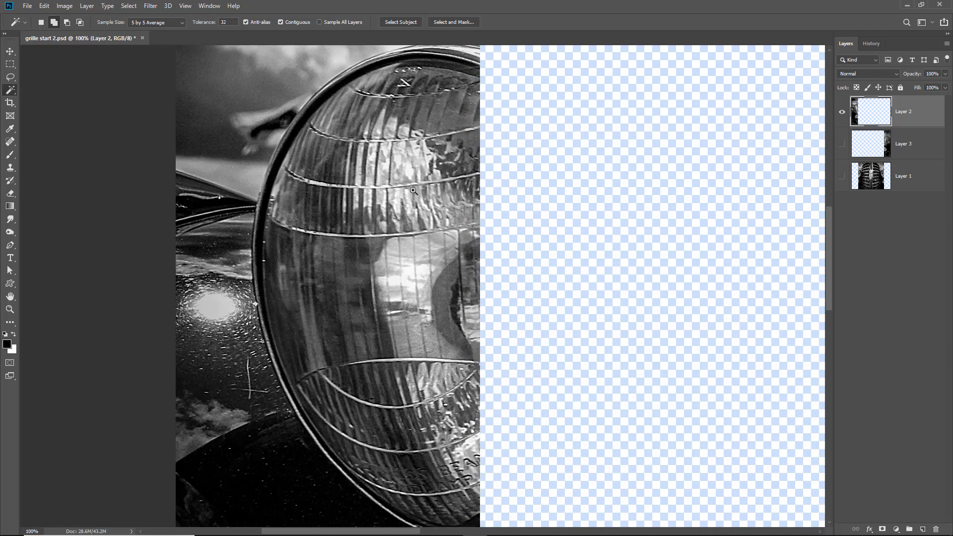
drag(404, 174, 435, 279)
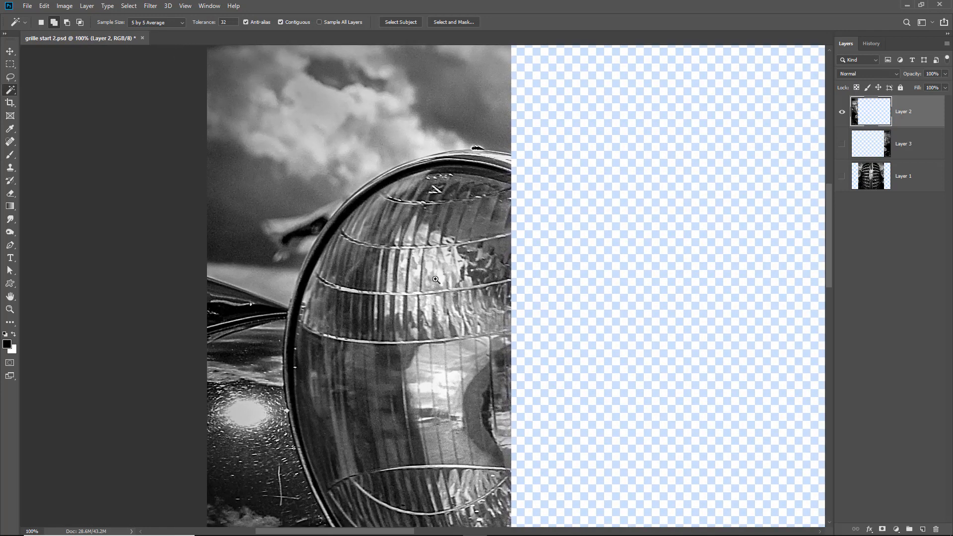
click(435, 279)
drag(436, 223, 492, 302)
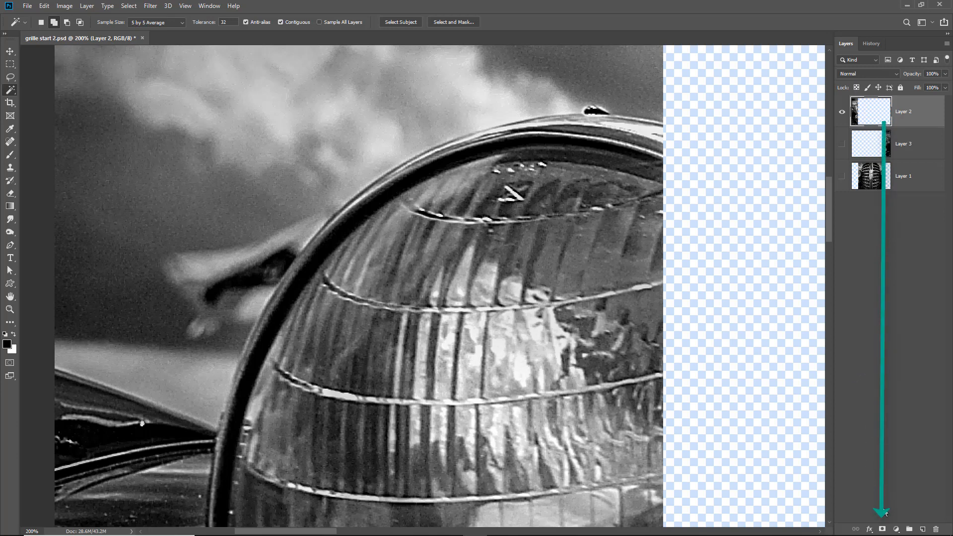
click(883, 529)
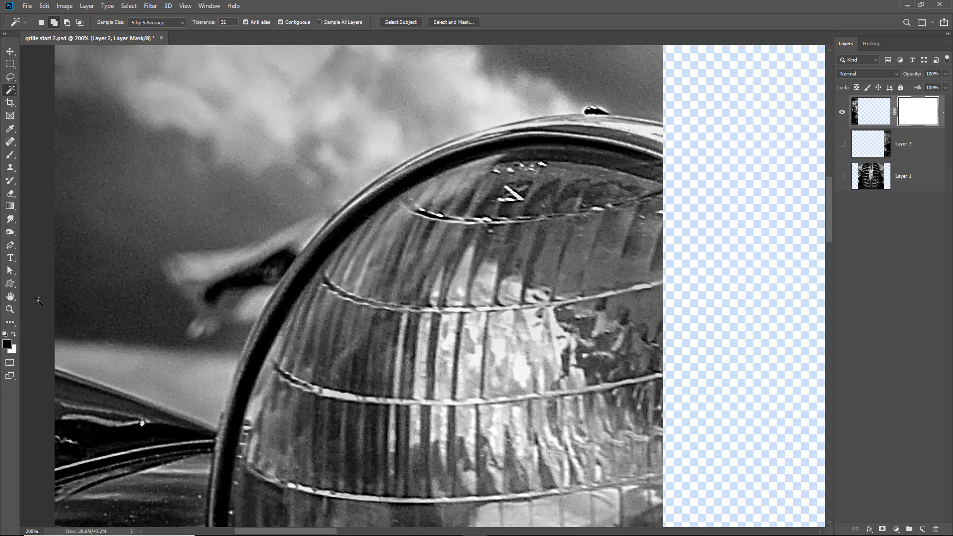
Set up the Brush tool with 100% flow and a brush size of 10
click(12, 156)
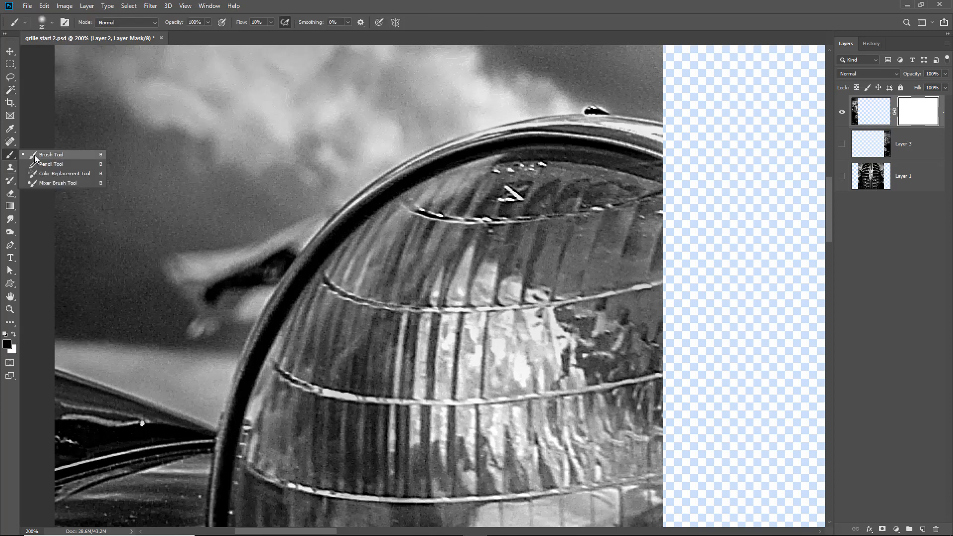
click(35, 154)
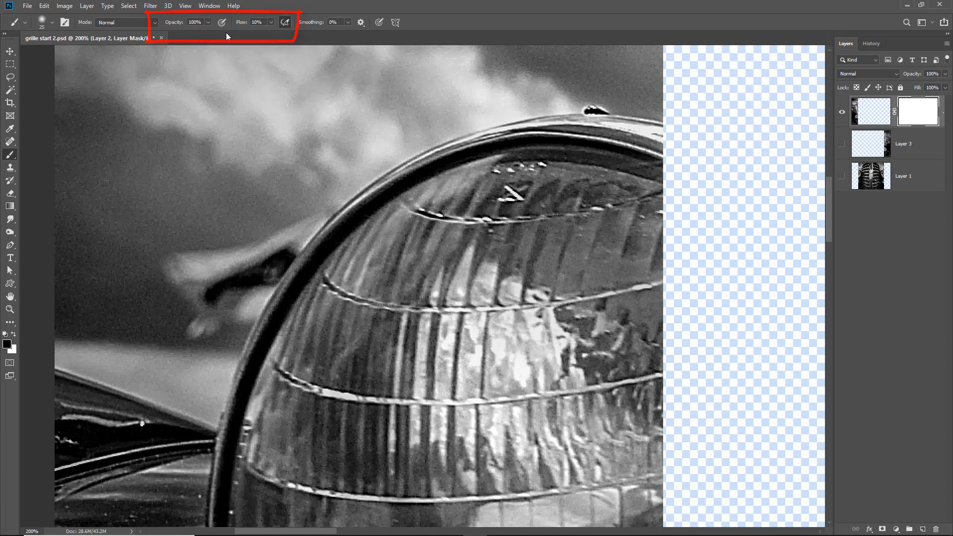
click(271, 22)
drag(271, 34, 326, 38)
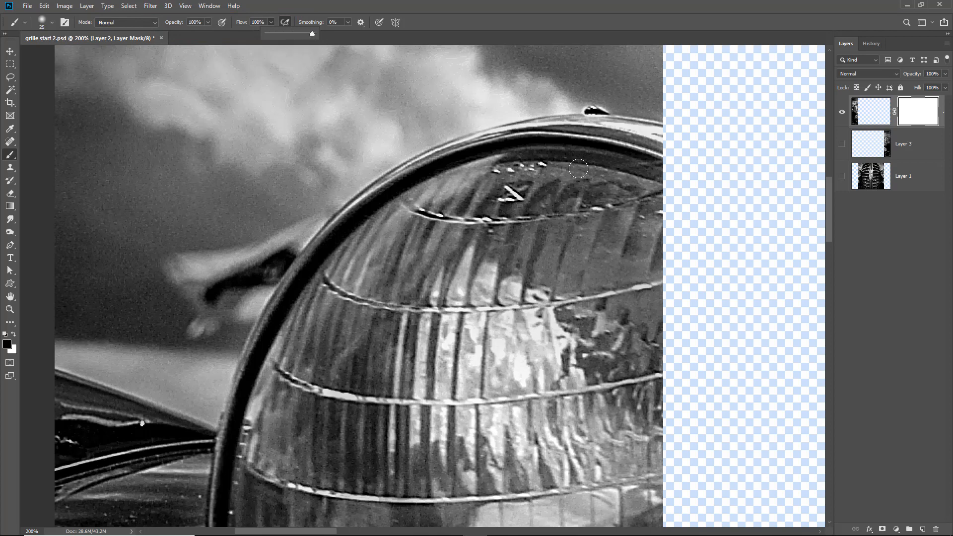
key(bracketleft)
key(bracketleft)
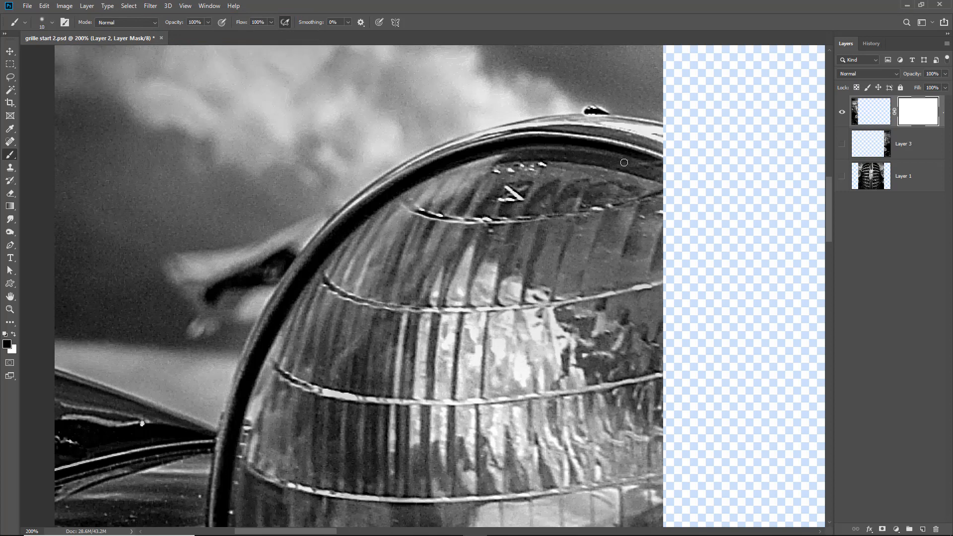
key(bracketright)
key(bracketleft)
Paint connected straight black strokes on Layer 2's mask along the headlight's upper rim, from the cut edge down its outer side
click(661, 128)
shift+click(590, 116)
shift+click(547, 122)
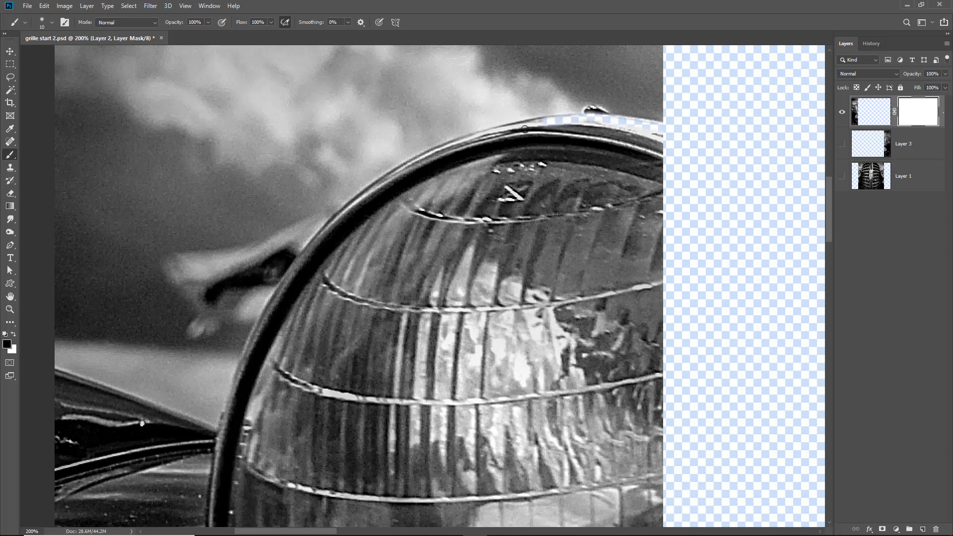
shift+click(486, 134)
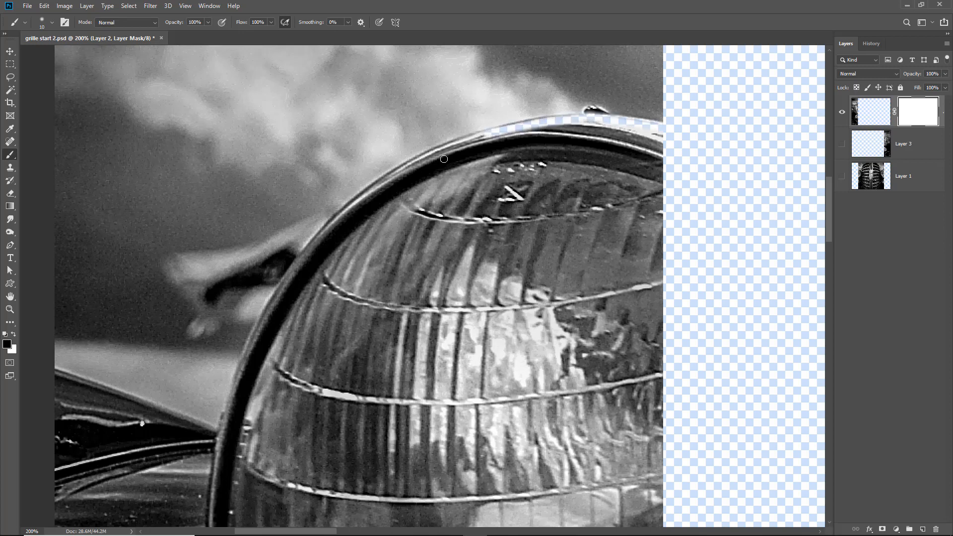
shift+click(388, 176)
shift+click(335, 218)
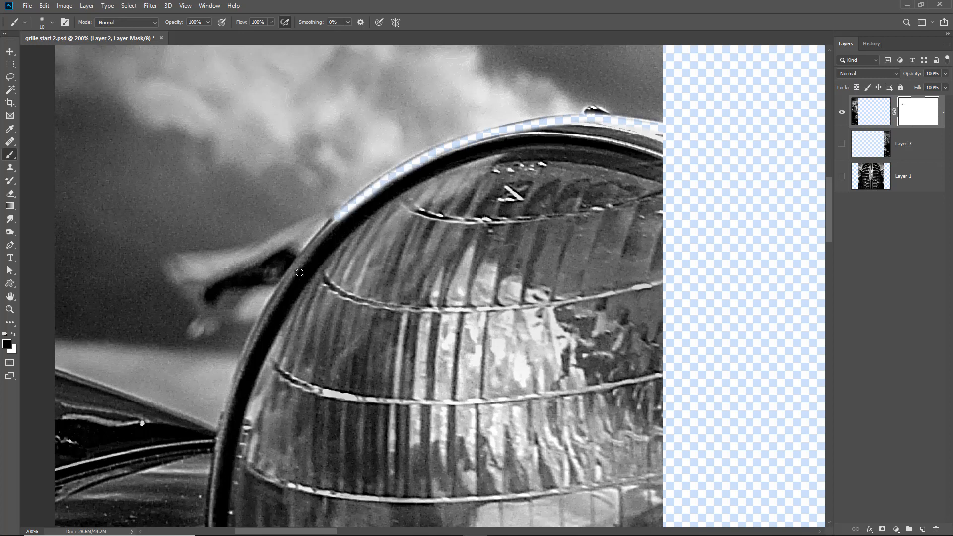
shift+click(287, 277)
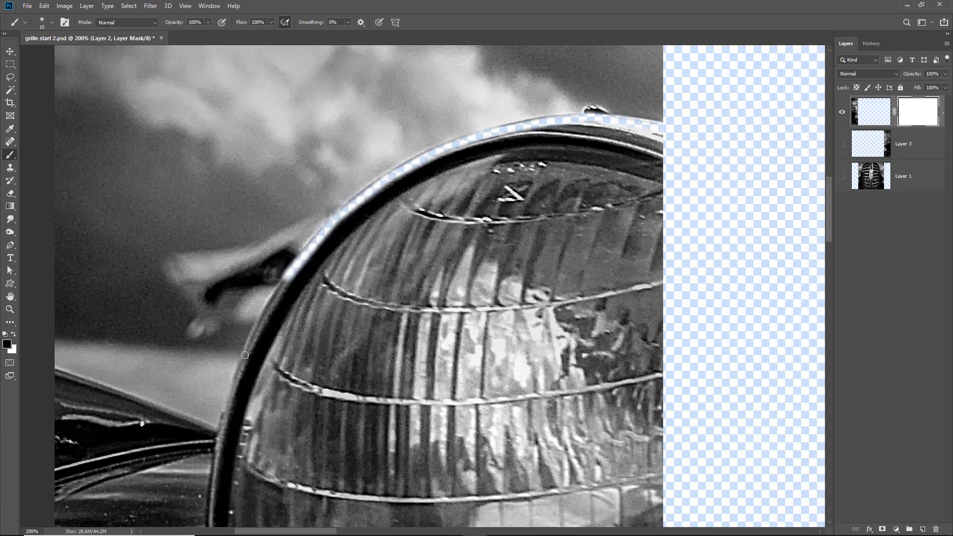
shift+click(245, 355)
shift+click(222, 425)
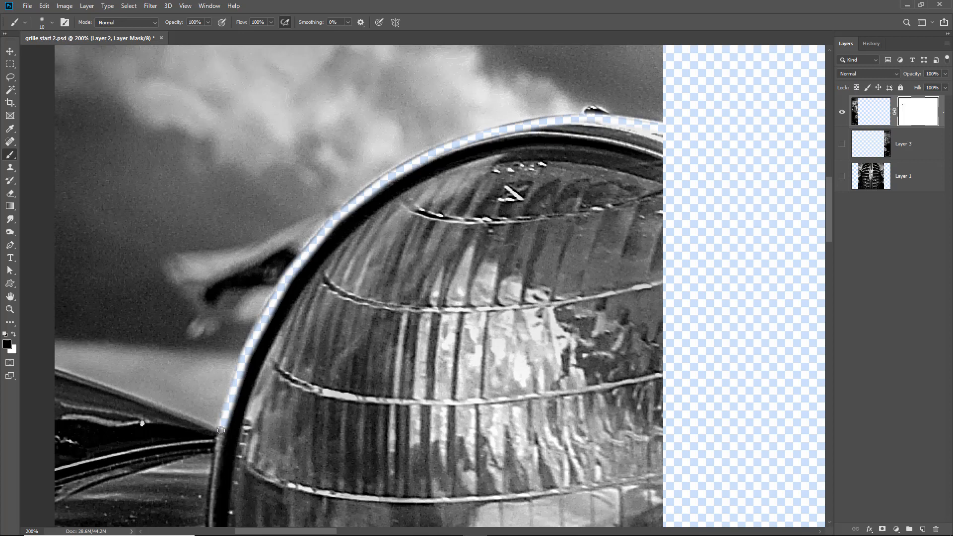
shift+click(213, 497)
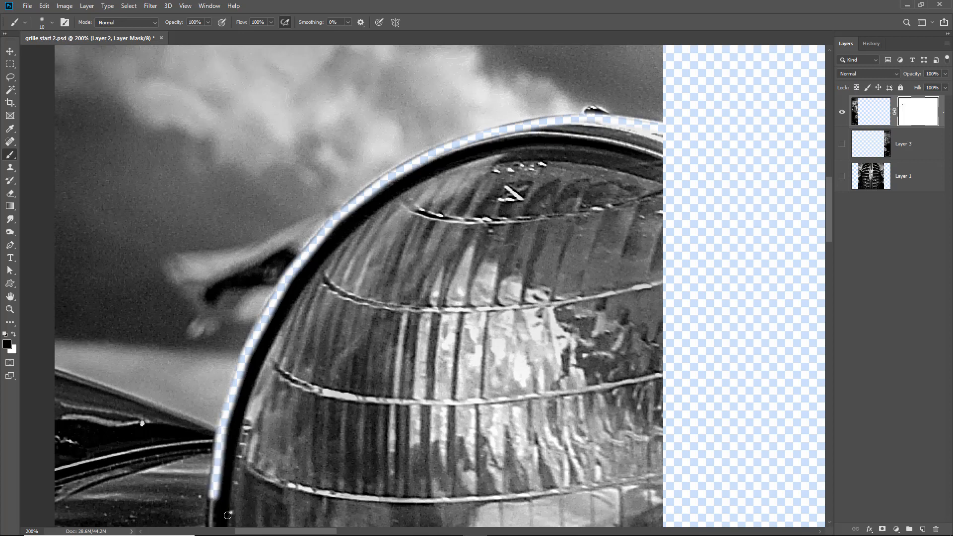
shift+click(212, 518)
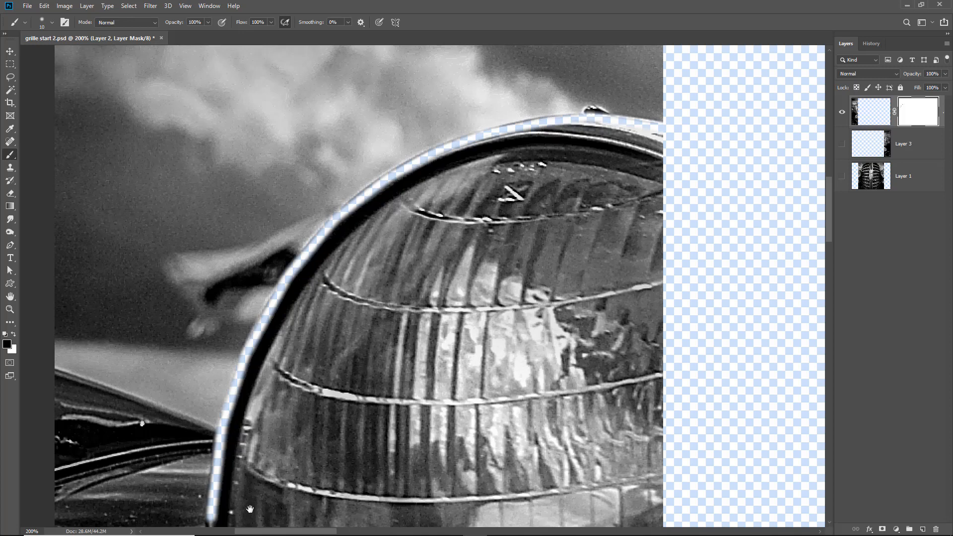
Continue the connected mask strokes down the headlight's outer rim, past the bright reflection on the fender
drag(246, 514, 231, 133)
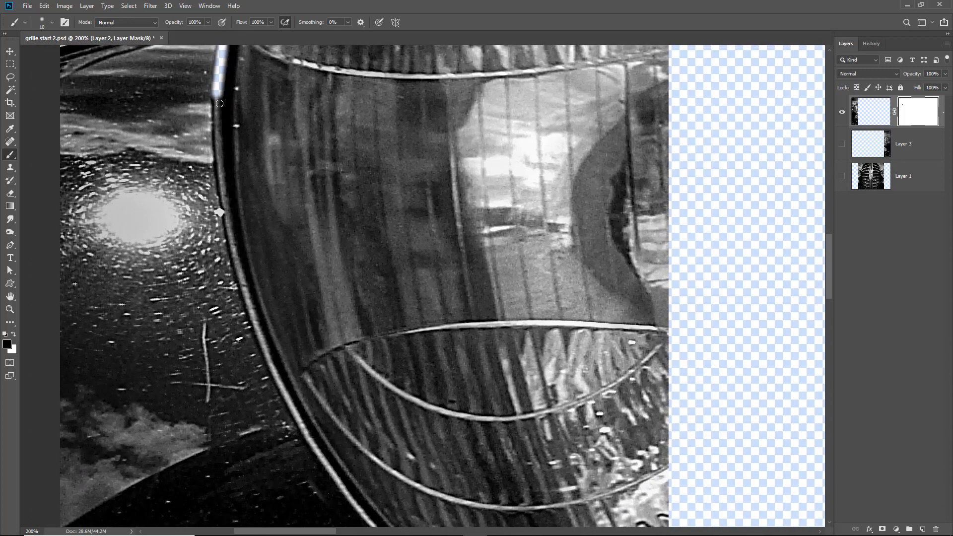
shift+click(217, 149)
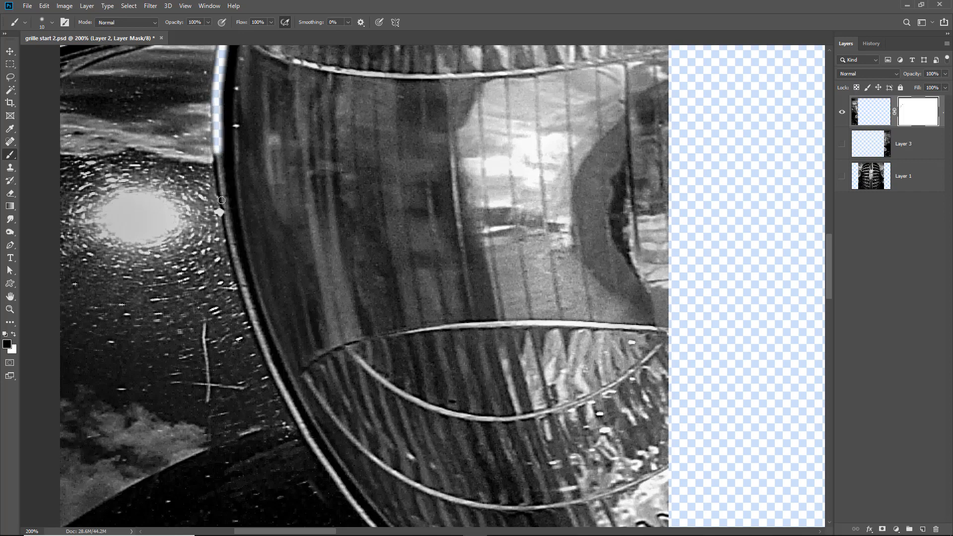
shift+click(229, 232)
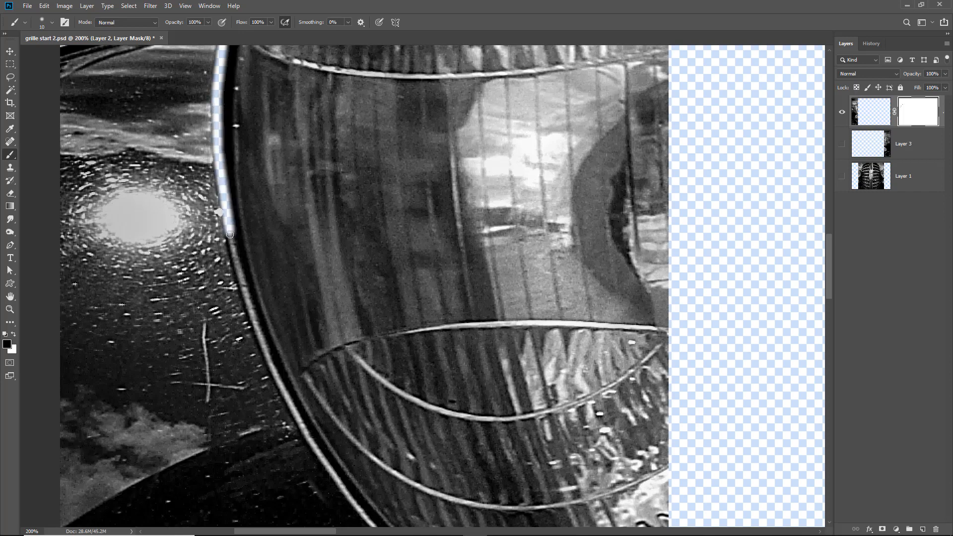
shift+click(259, 334)
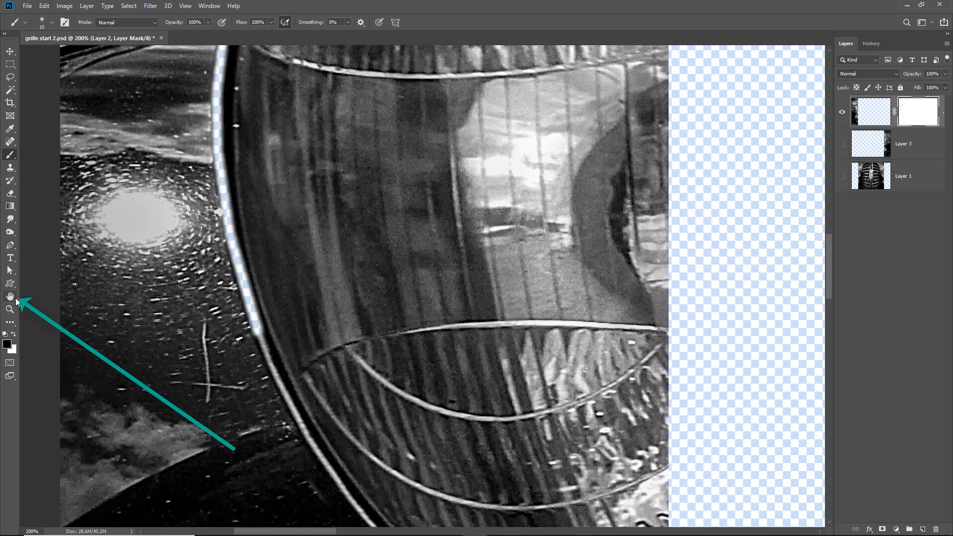
Continue the connected straight black strokes on Layer 2's mask along the headlight's lower outer rim
drag(16, 299, 41, 308)
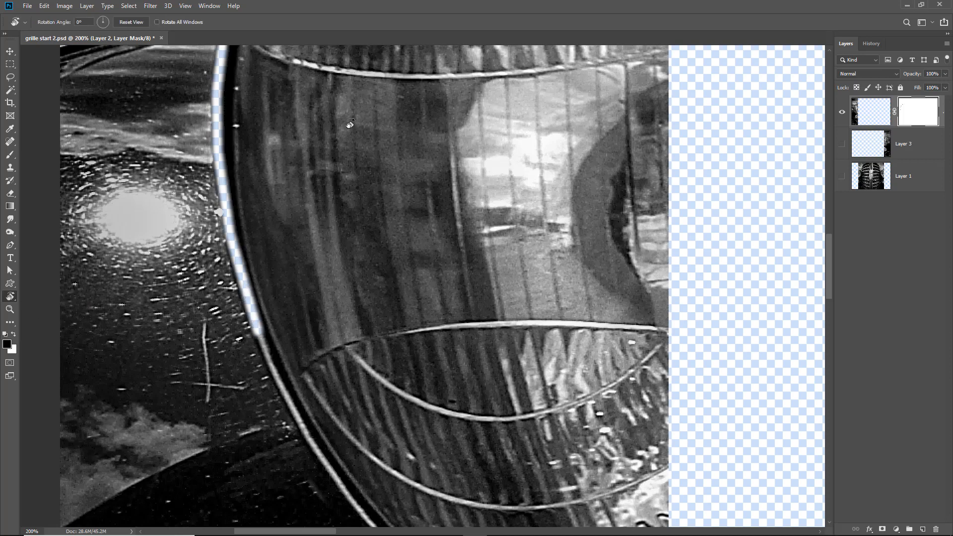
drag(327, 139, 501, 242)
mouse_move(341, 251)
mouse_down()
mouse_move(358, 246)
mouse_move(348, 263)
mouse_up()
drag(195, 342, 328, 325)
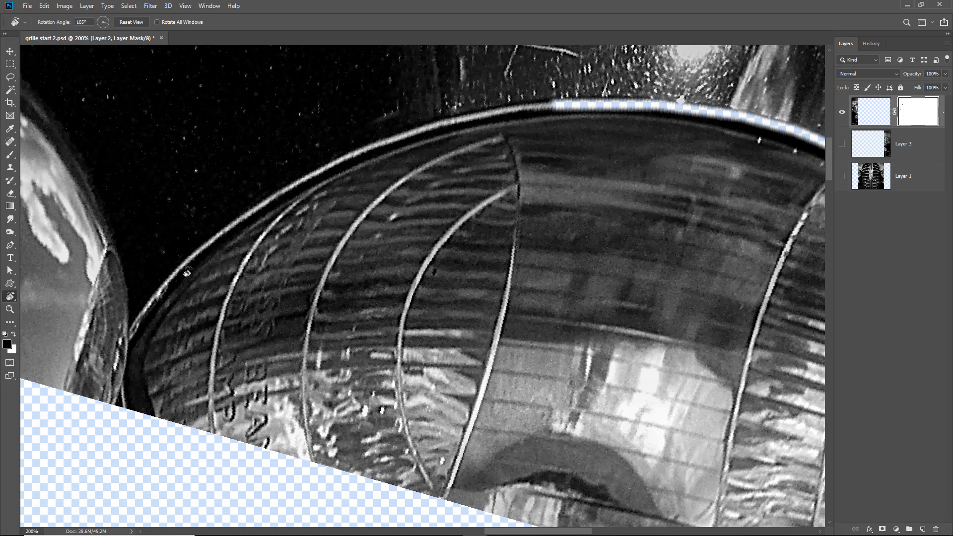
click(10, 155)
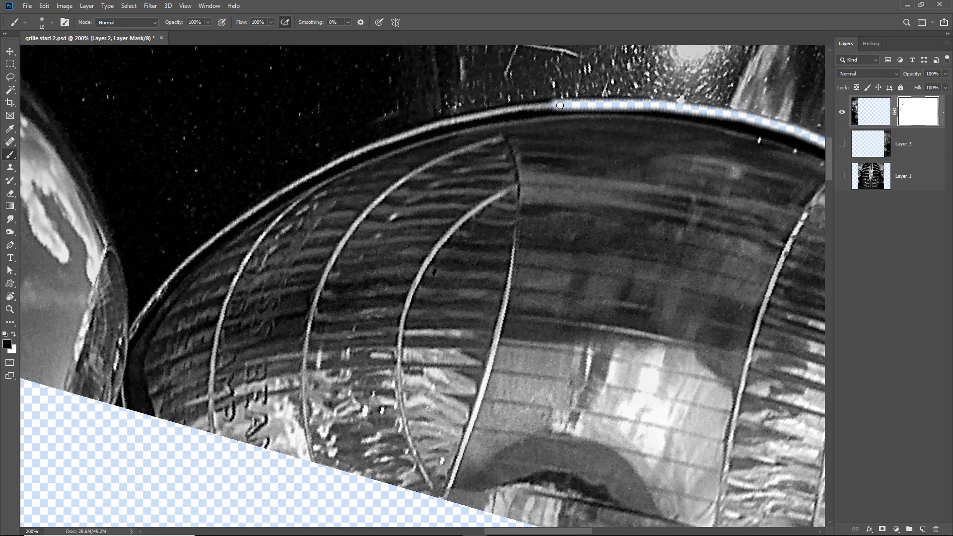
shift+click(499, 111)
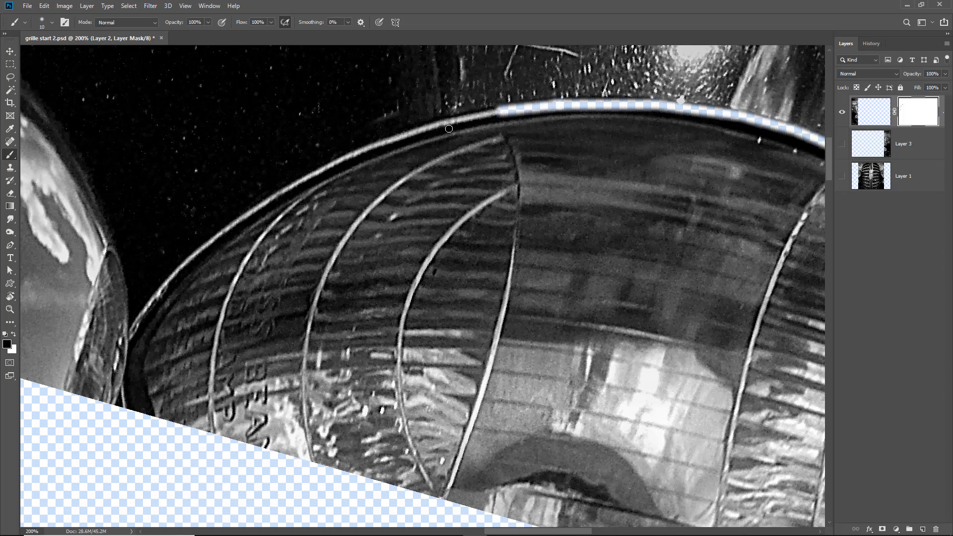
shift+click(429, 128)
shift+click(360, 152)
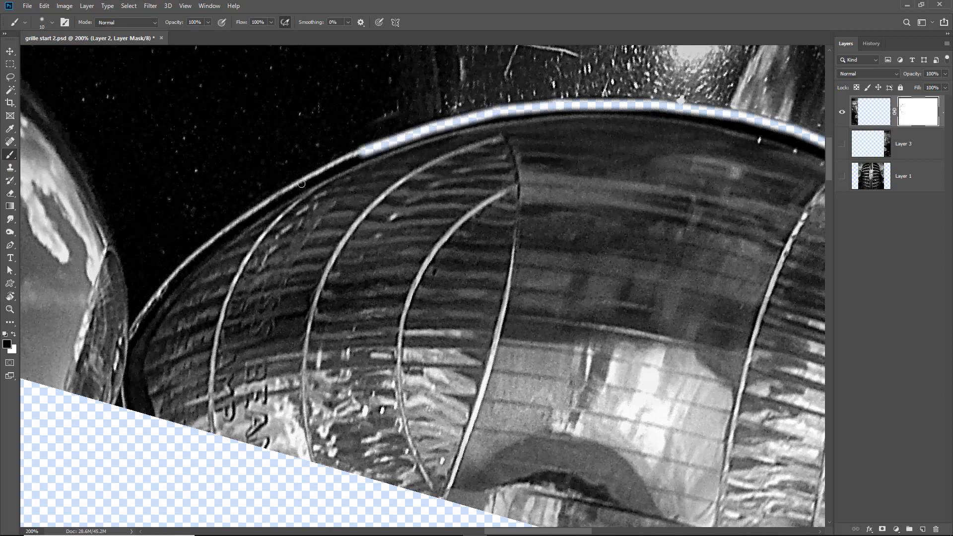
shift+click(286, 192)
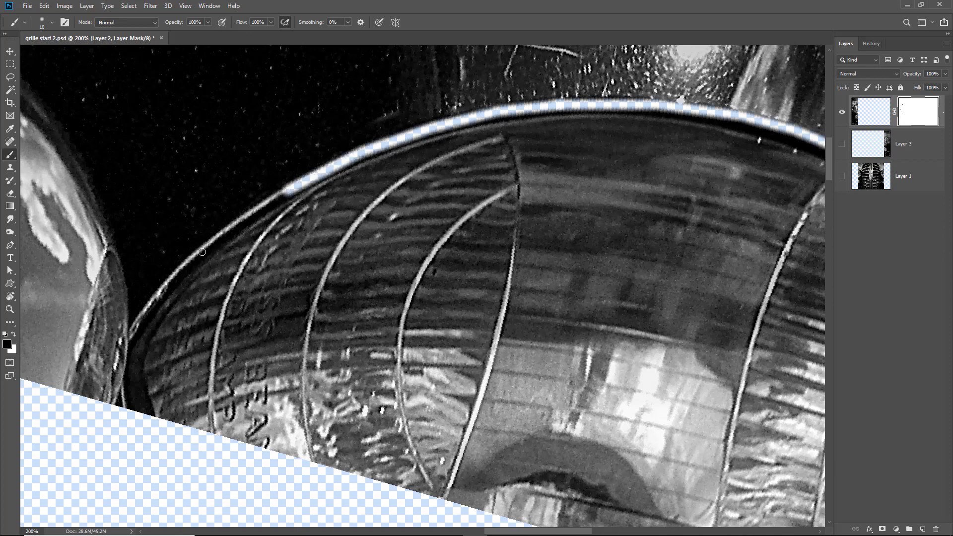
Extend the connected mask strokes around the headlight's lowest part until they meet the image's cut edge
shift+click(218, 237)
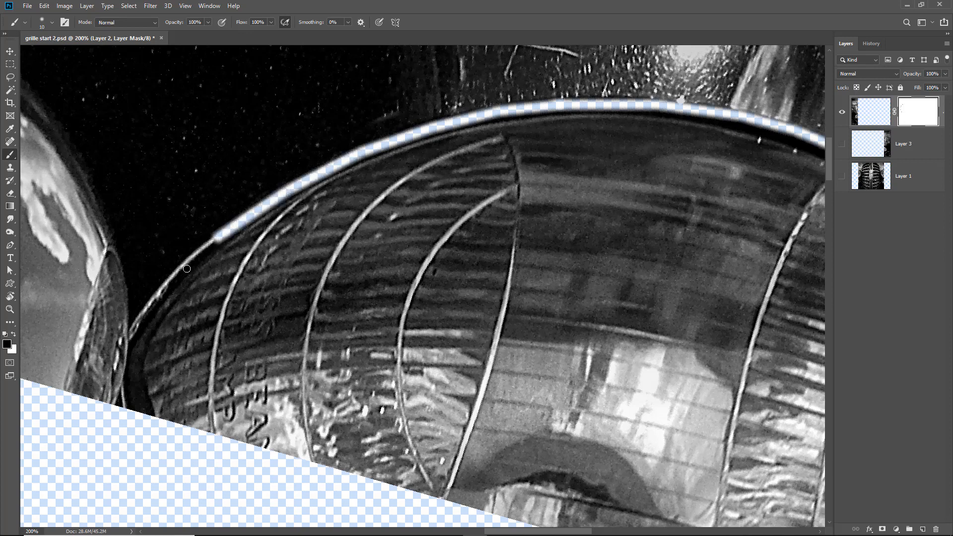
shift+click(163, 287)
shift+click(131, 331)
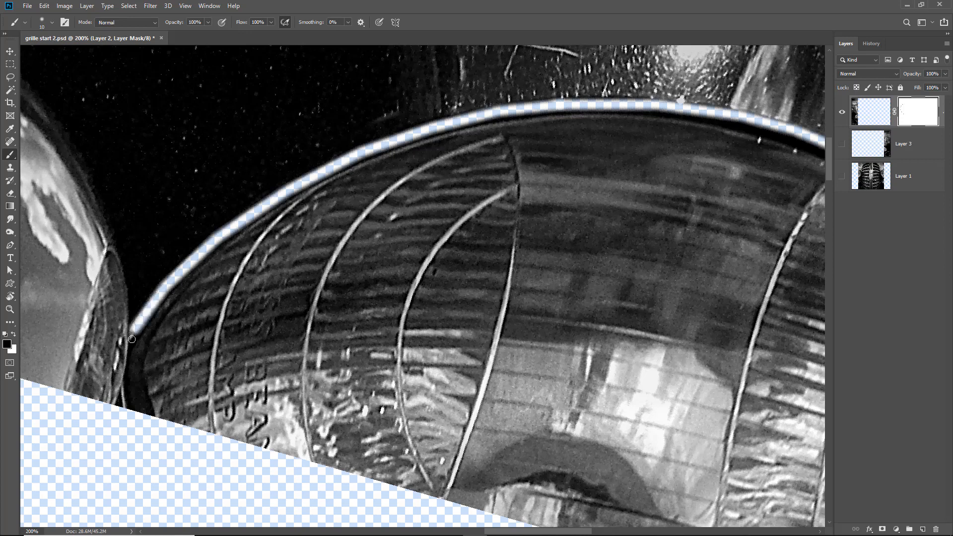
shift+click(123, 361)
shift+click(117, 381)
shift+click(110, 403)
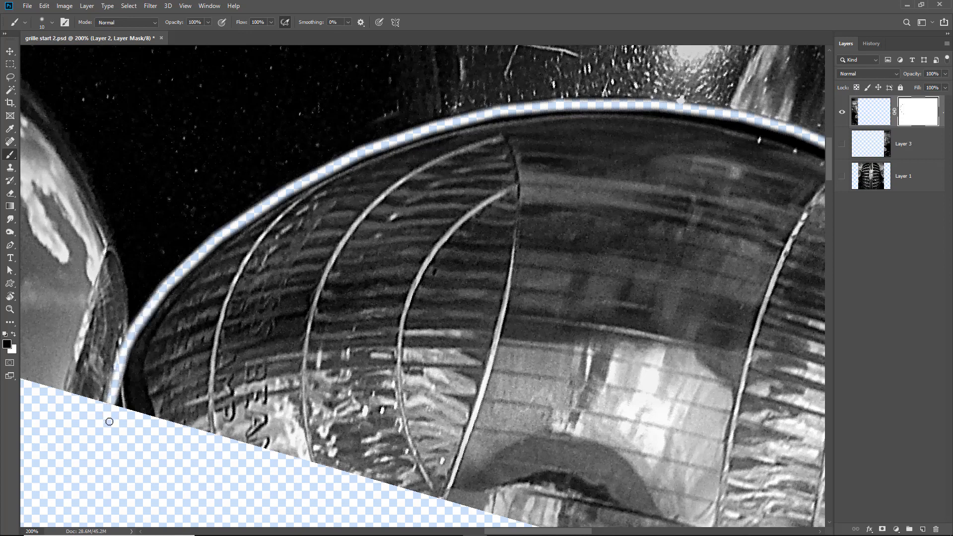
Paint black on Layer 2's mask inside the outline, enlarging the brush to 30, until the whole headlight is covered
mouse_move(114, 396)
mouse_down()
mouse_move(122, 435)
mouse_move(123, 371)
mouse_move(174, 289)
mouse_move(142, 326)
mouse_move(122, 414)
mouse_move(138, 364)
mouse_move(132, 410)
mouse_move(154, 374)
mouse_move(154, 346)
mouse_move(135, 385)
mouse_move(138, 413)
mouse_move(166, 359)
mouse_move(171, 407)
mouse_up()
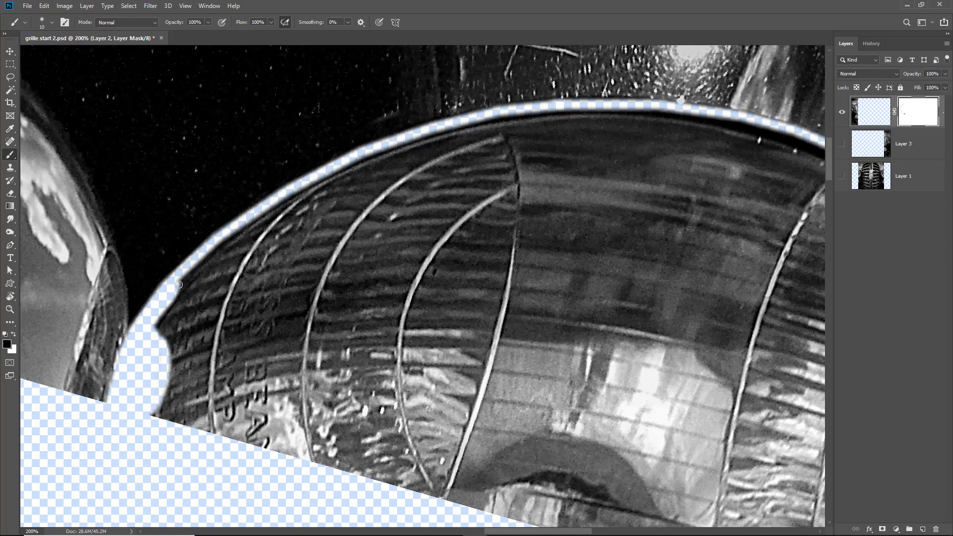
mouse_move(179, 284)
mouse_down()
mouse_move(212, 252)
mouse_move(176, 281)
mouse_move(264, 207)
mouse_move(419, 141)
mouse_move(295, 194)
mouse_move(358, 161)
mouse_move(488, 119)
mouse_move(443, 132)
mouse_move(564, 111)
mouse_move(496, 122)
mouse_move(517, 110)
mouse_up()
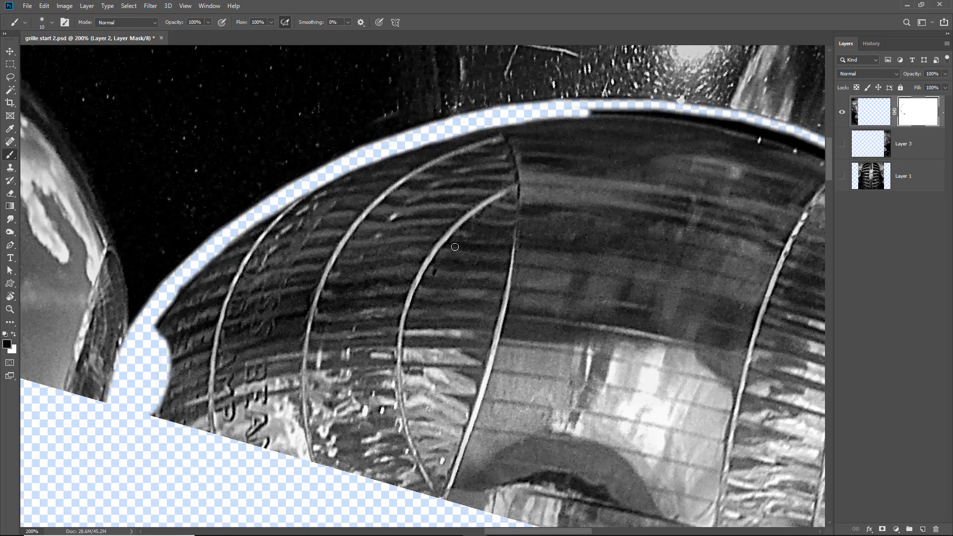
key(bracketright)
key(bracketright)
key(bracketright)
key(bracketright)
key(bracketright)
key(bracketright)
key(bracketright)
key(bracketright)
key(bracketright)
mouse_move(372, 320)
mouse_down()
mouse_move(315, 419)
mouse_move(620, 447)
mouse_move(478, 457)
mouse_up()
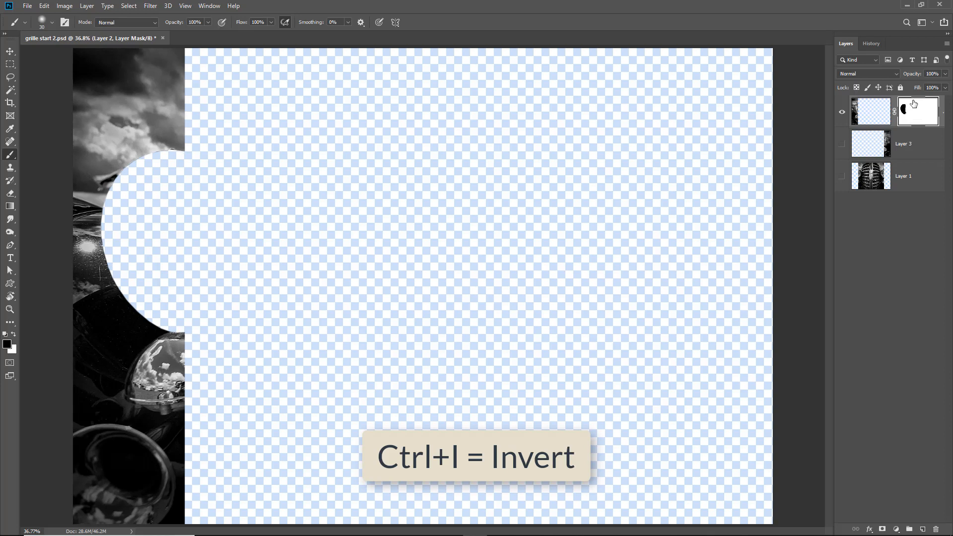
Invert Layer 2's mask so that only the left headlight shows, and turn on Layer 1's visibility
key(ctrl+i)
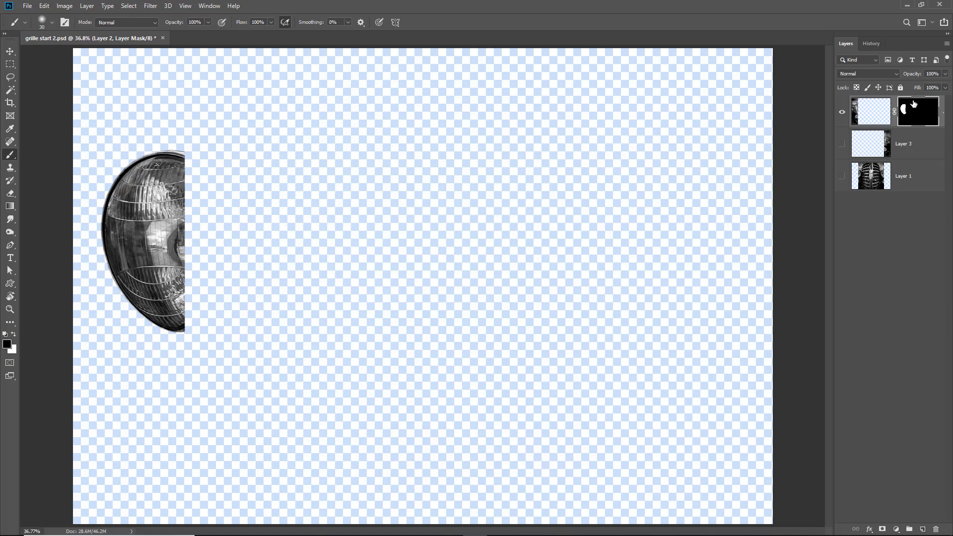
click(842, 177)
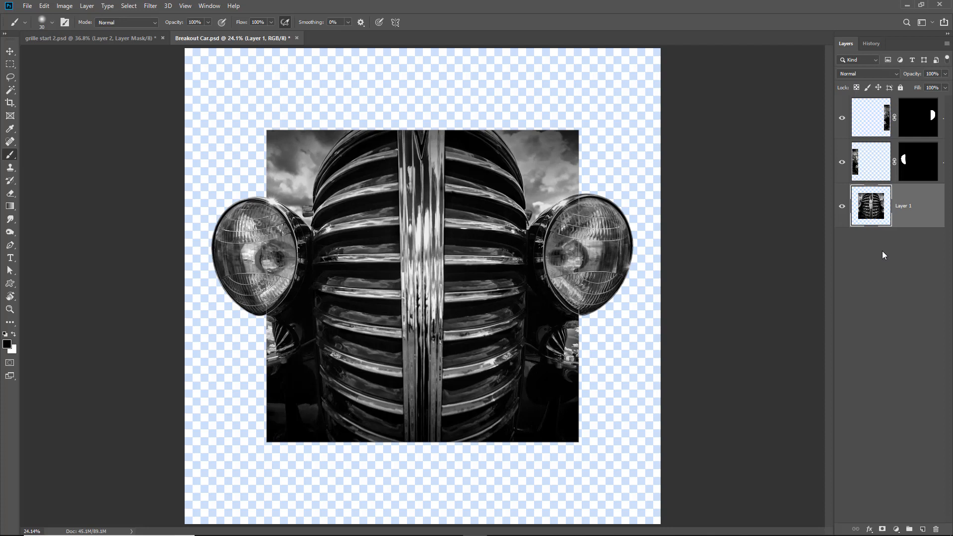
In Breakout Car.psd, create a new layer, move it beneath Layer 1 and fill it with black
click(921, 529)
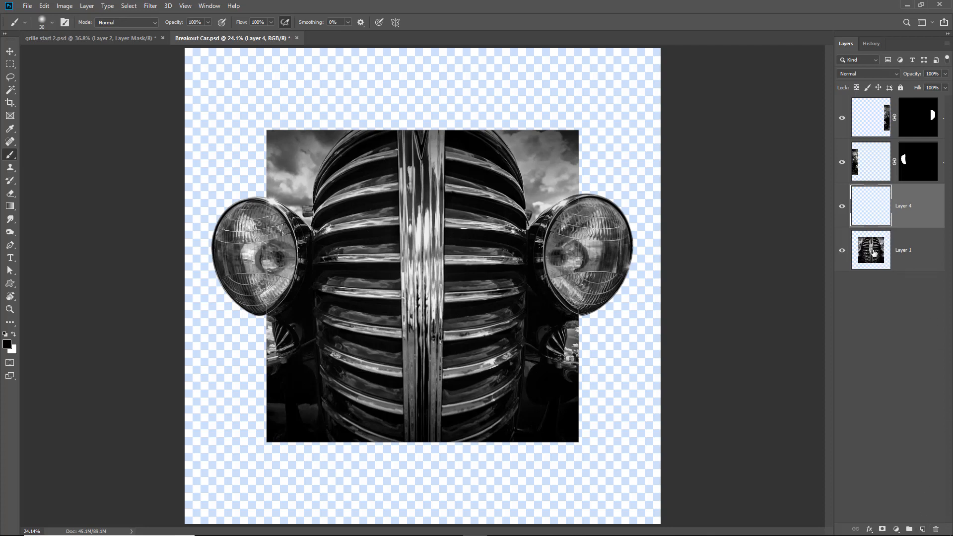
drag(869, 198, 875, 275)
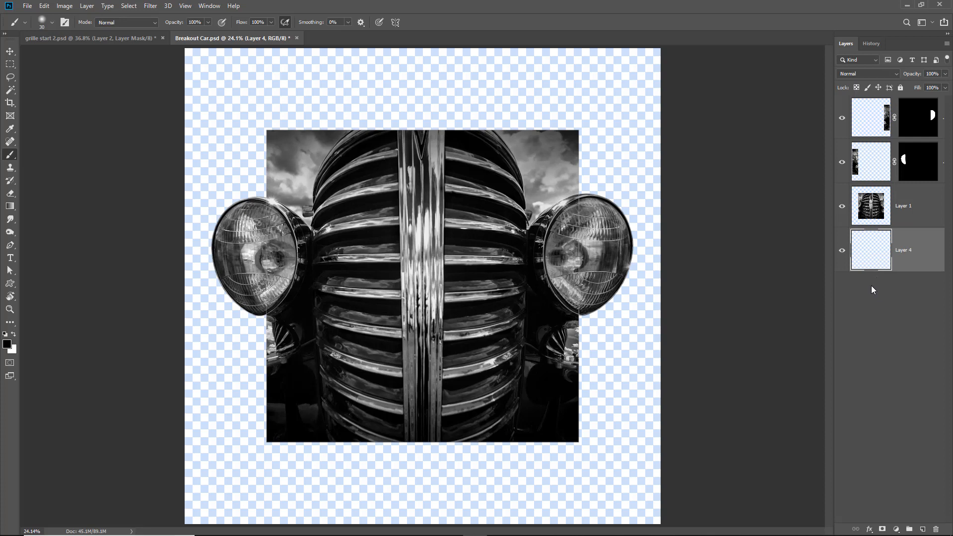
key(alt+BackSpace)
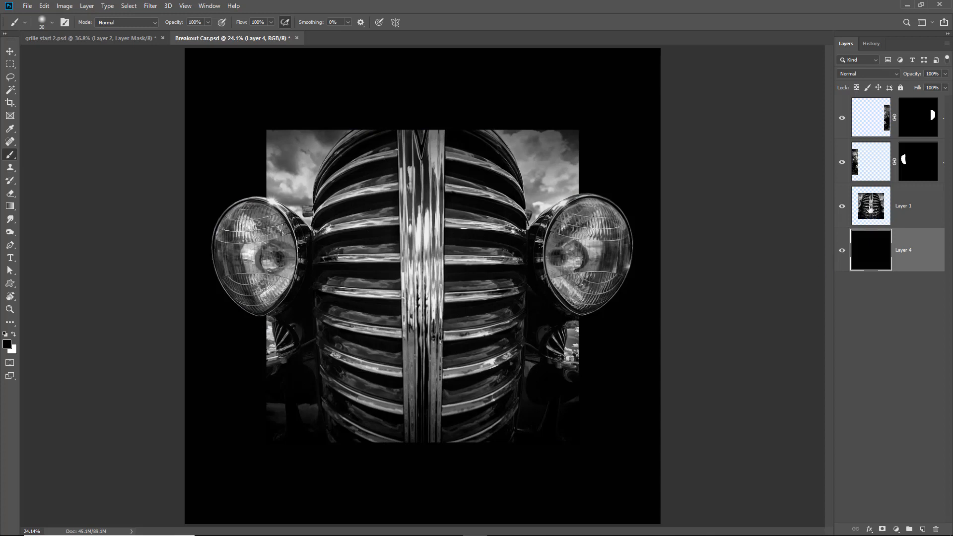
Load Layer 1's outline as a selection, add an empty layer directly above Layer 1 and hide the selection edges
ctrl+click(872, 211)
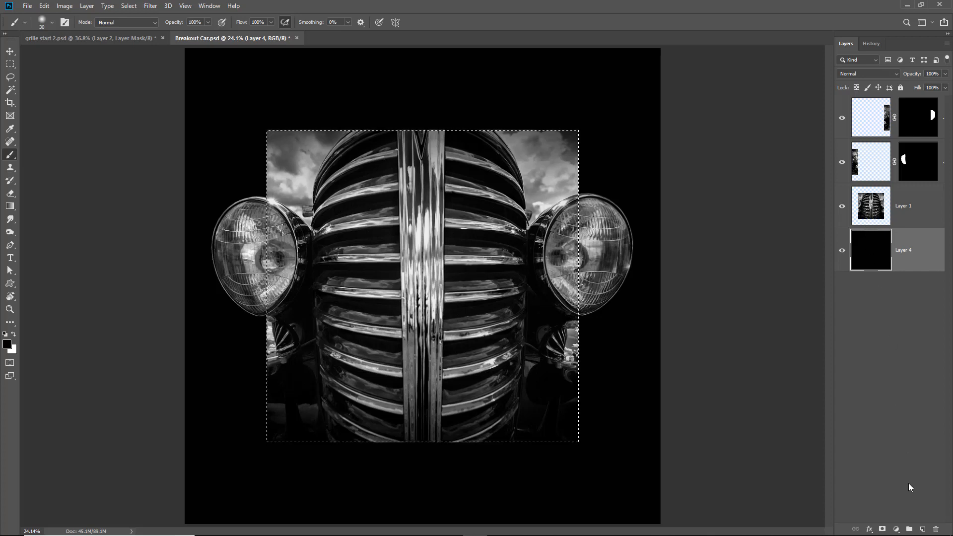
click(922, 530)
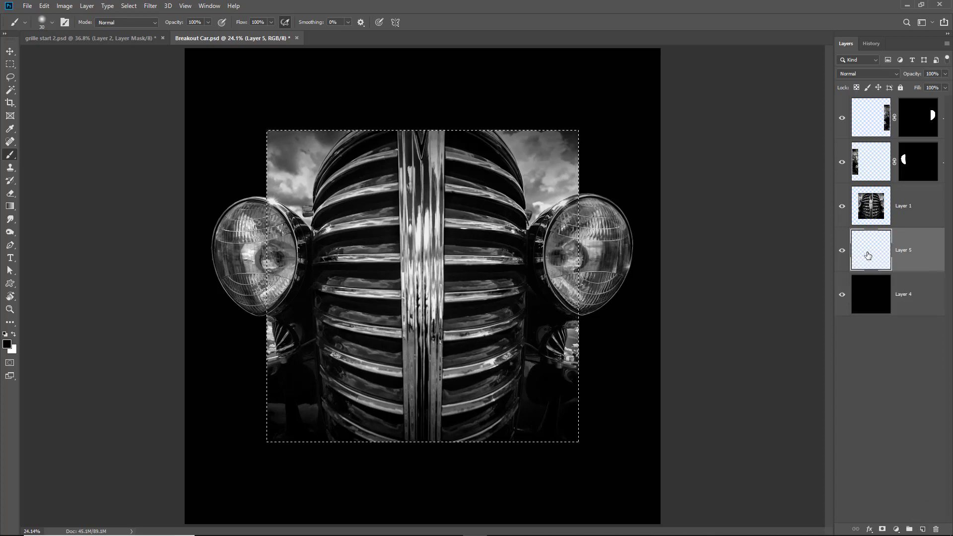
drag(870, 259, 877, 200)
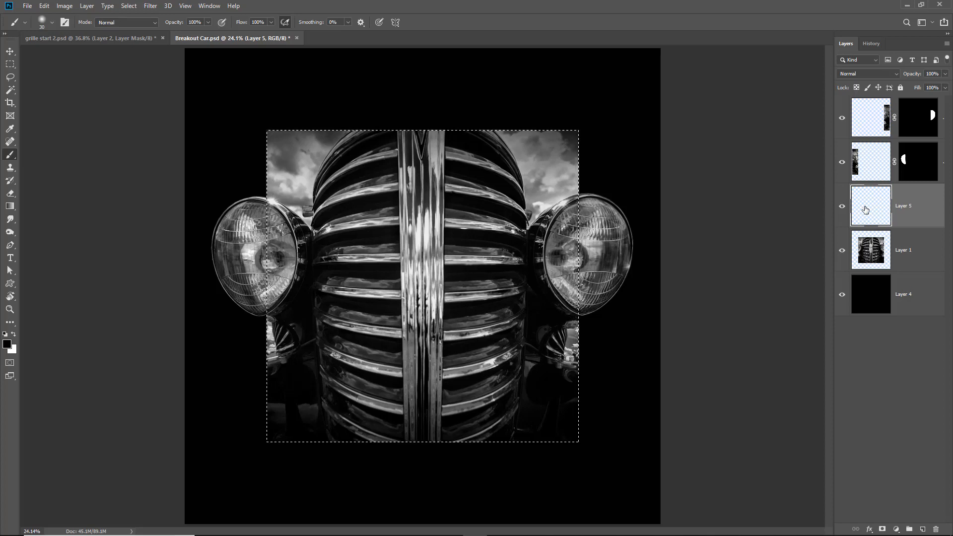
key(ctrl+d)
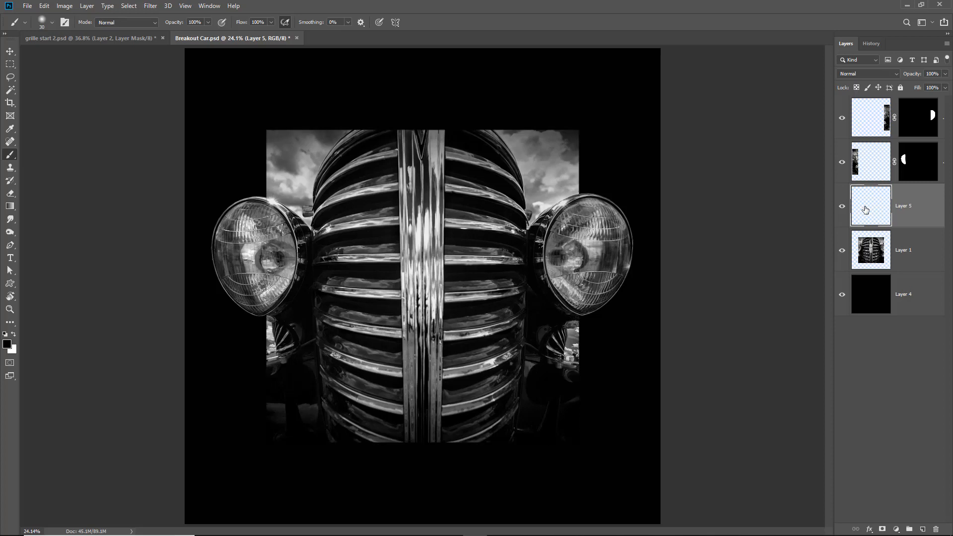
Stroke the grille square's outline on Layer 5 with a 3 px near-white (#fafafb) line located outside
click(44, 6)
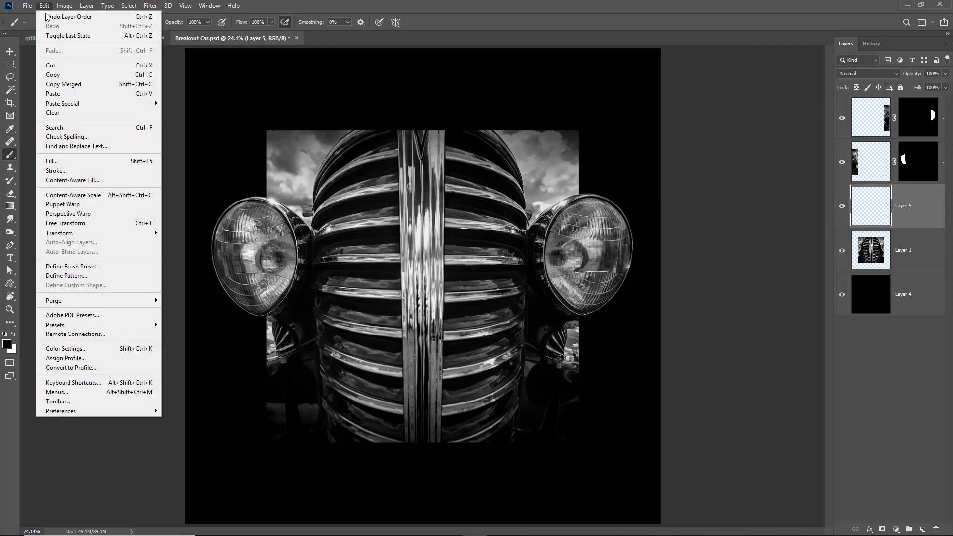
click(49, 171)
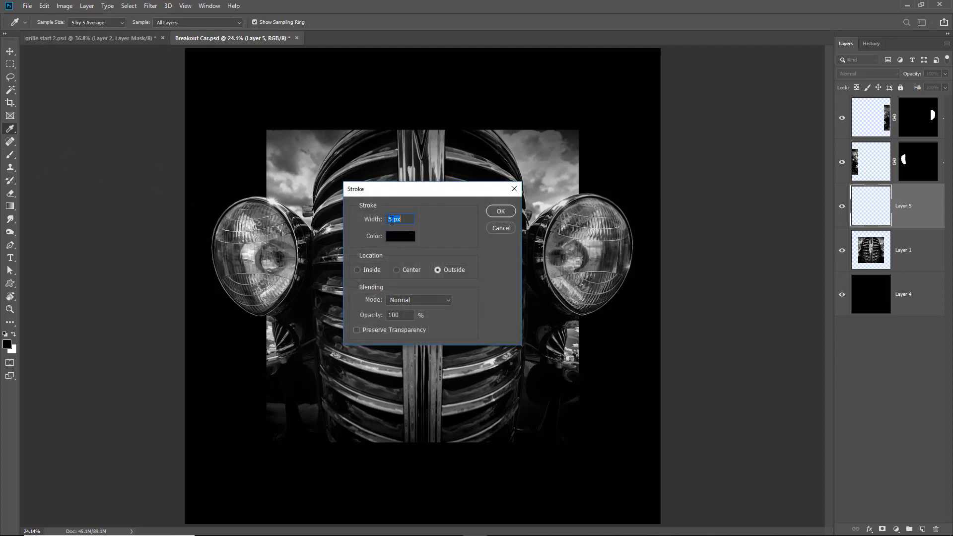
double_click(391, 219)
text(3)
click(394, 241)
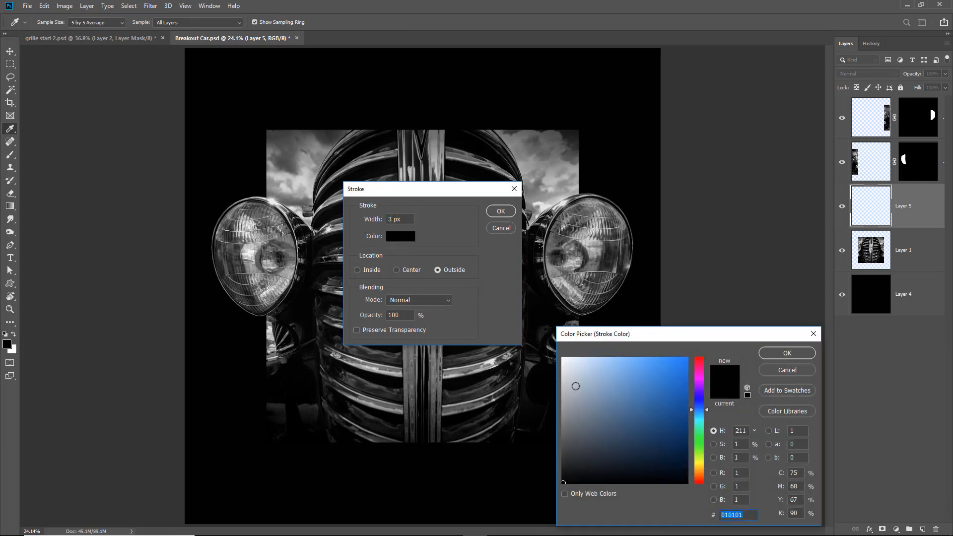
click(563, 359)
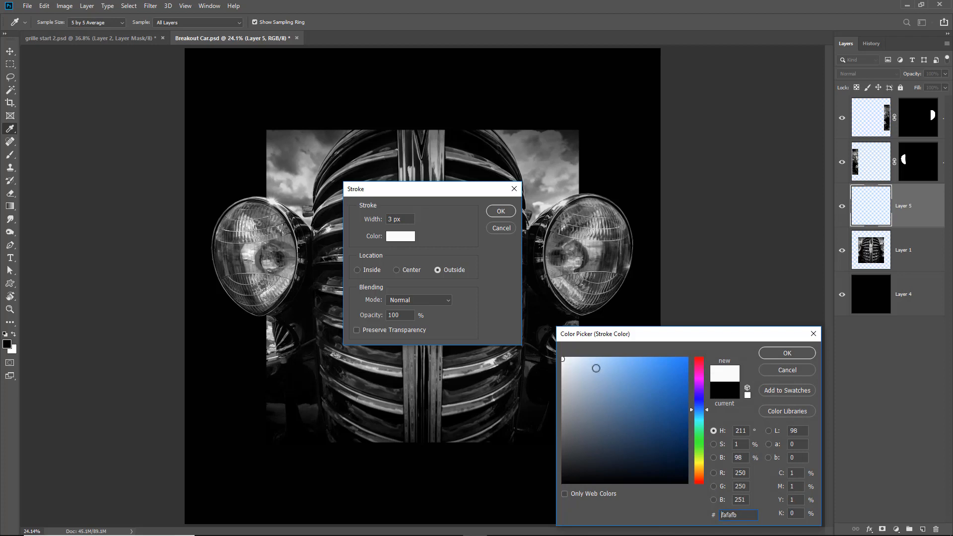
click(767, 355)
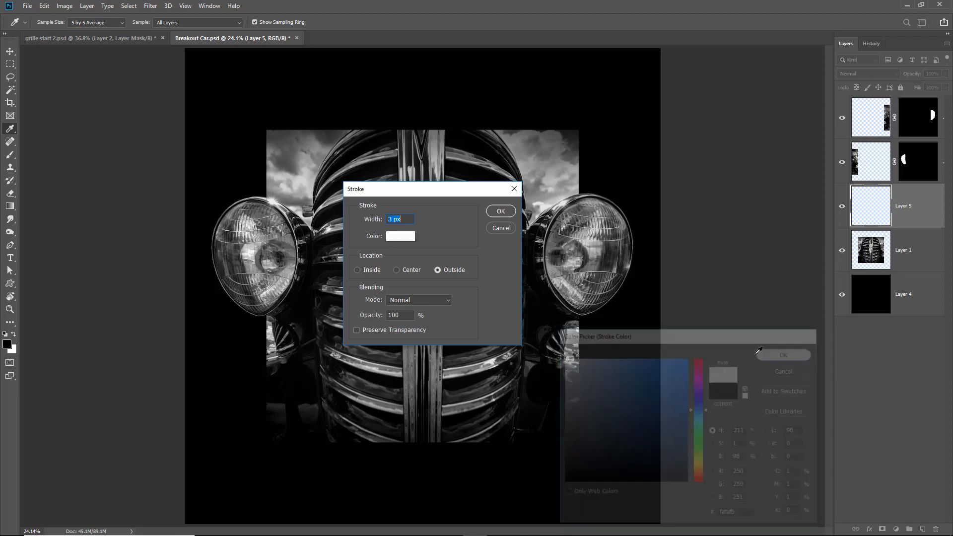
click(501, 212)
key(b)
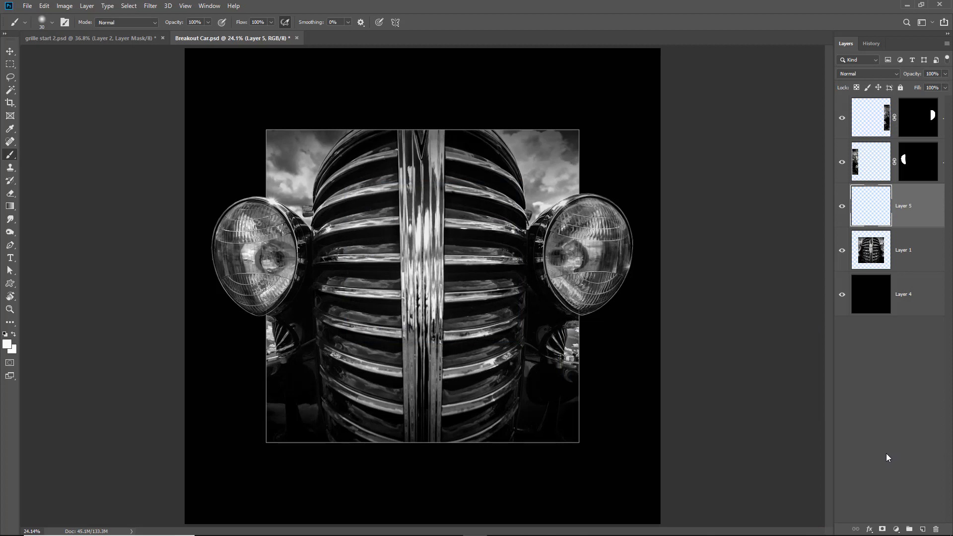
Set the foreground color to dark gray #4a4a4a and fill the background on Layer 4 with it
key(d)
click(899, 297)
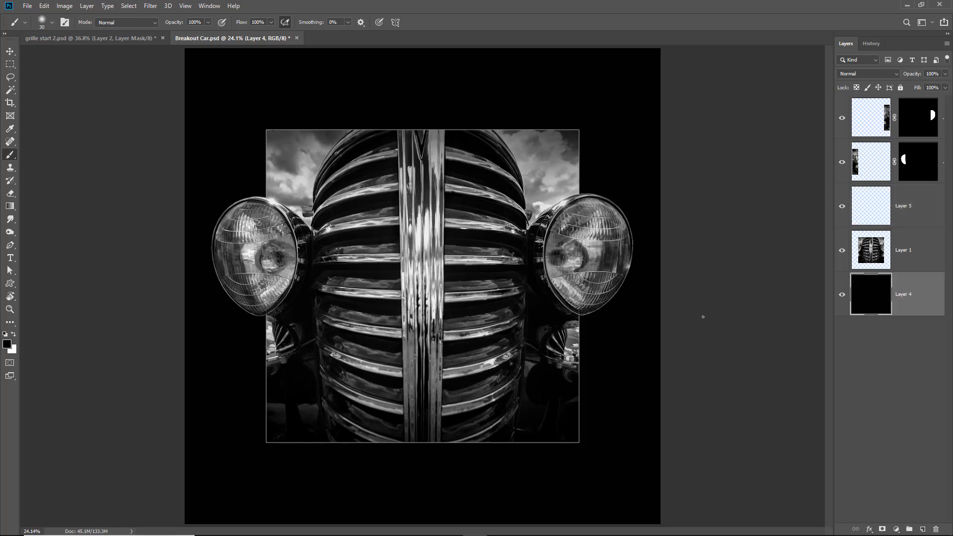
click(8, 343)
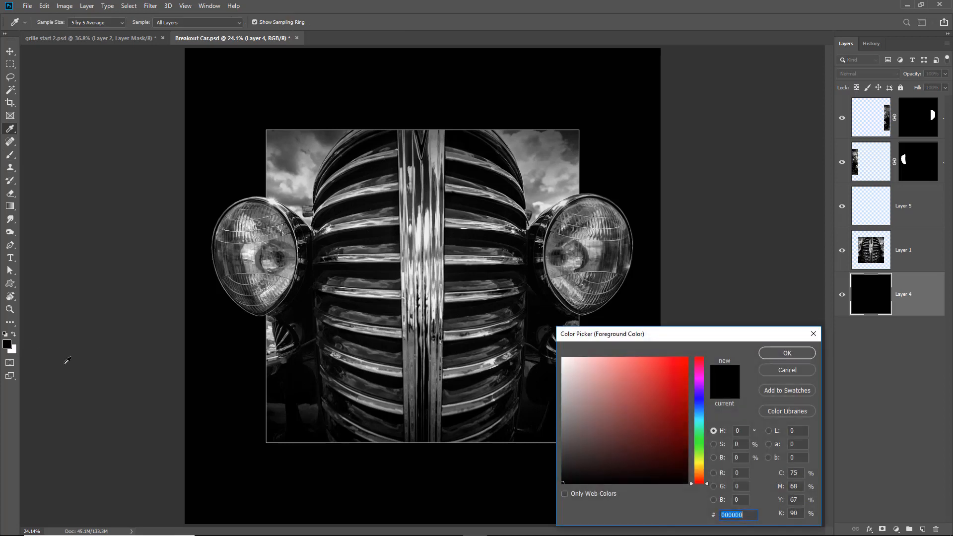
click(562, 446)
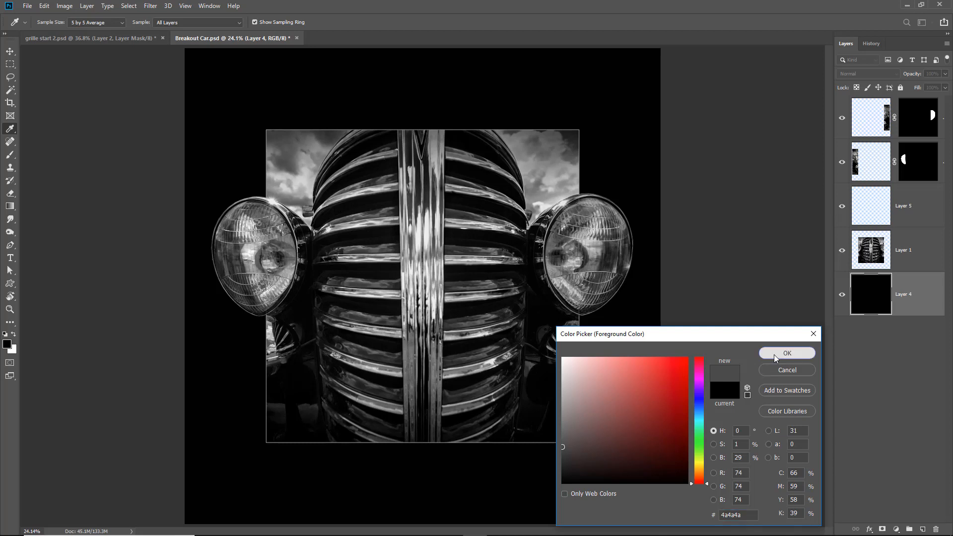
click(775, 355)
key(b)
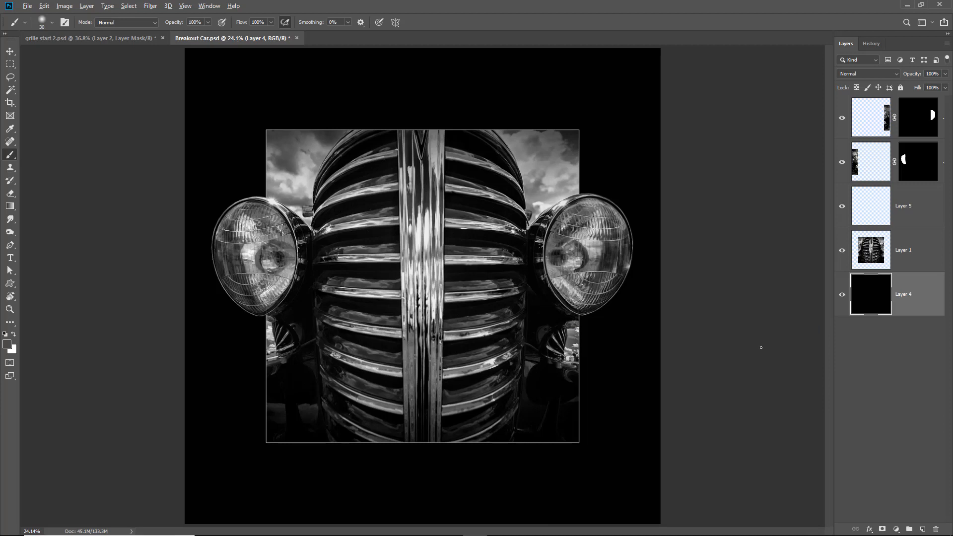
key(alt+BackSpace)
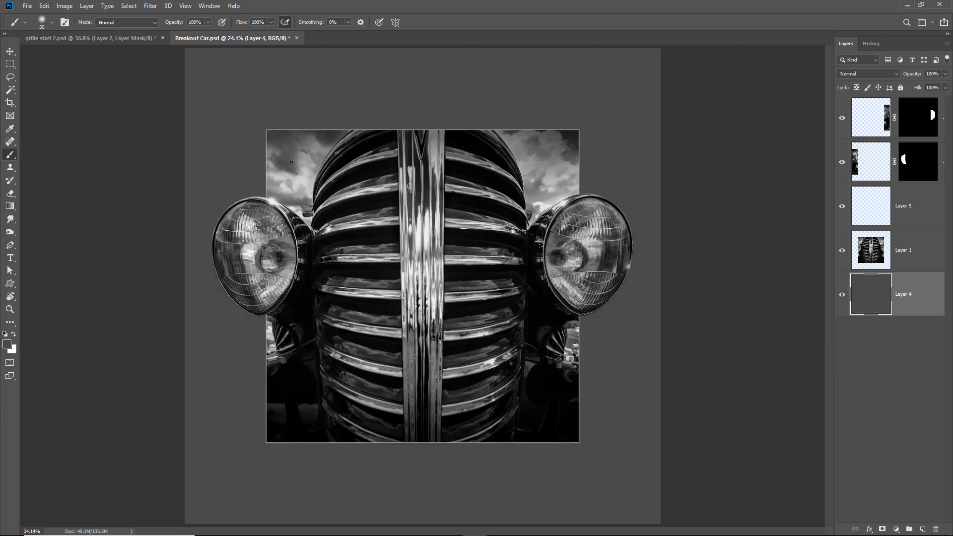
Add 10% Gaussian monochromatic noise to the gray background on Layer 4
click(150, 6)
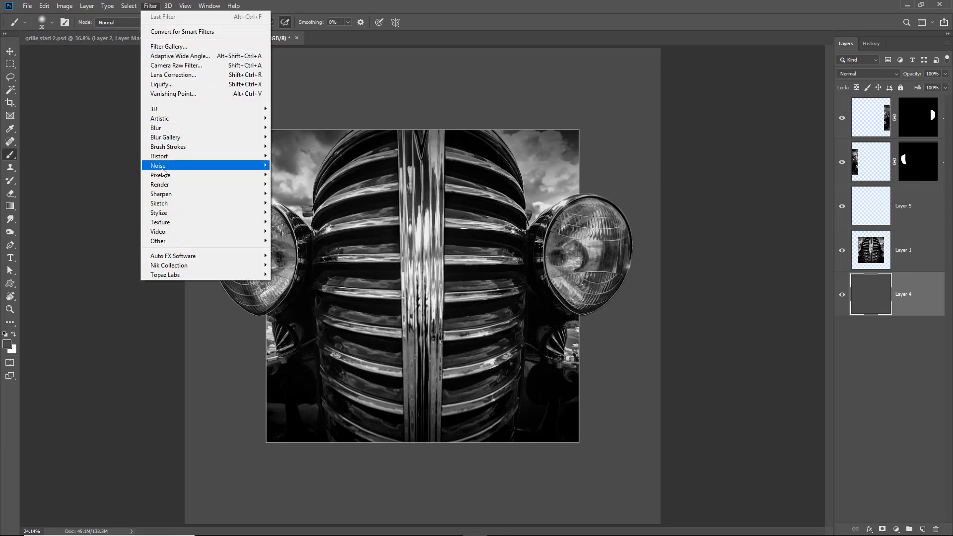
mouse_move(165, 167)
click(286, 166)
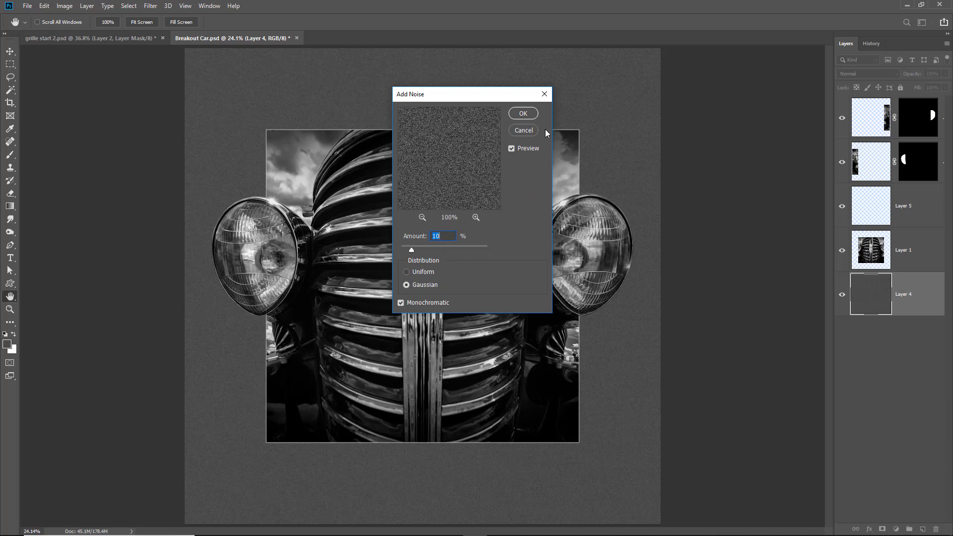
click(523, 114)
key(b)
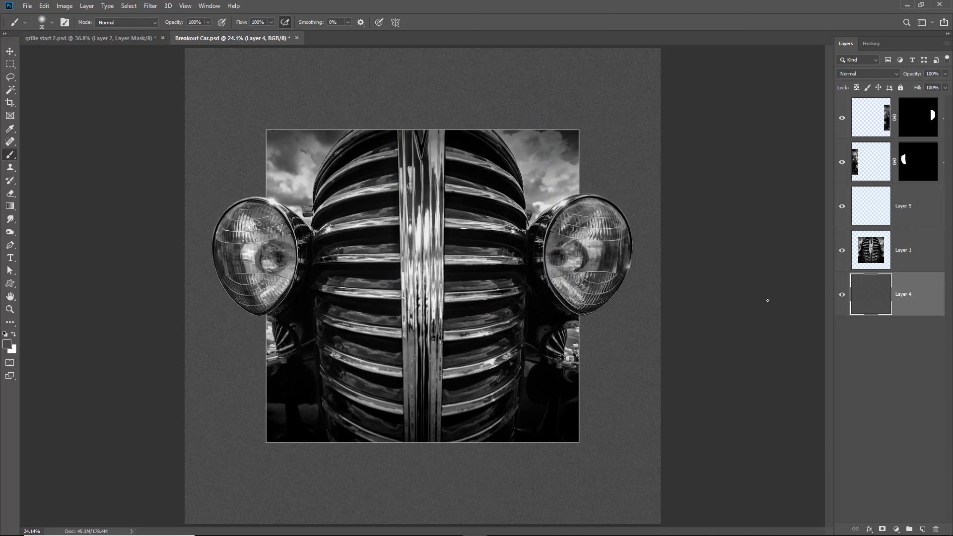
Darken the textured gray background on Layer 4 with a Levels adjustment, setting the midtone input level to 0.67
key(ctrl+l)
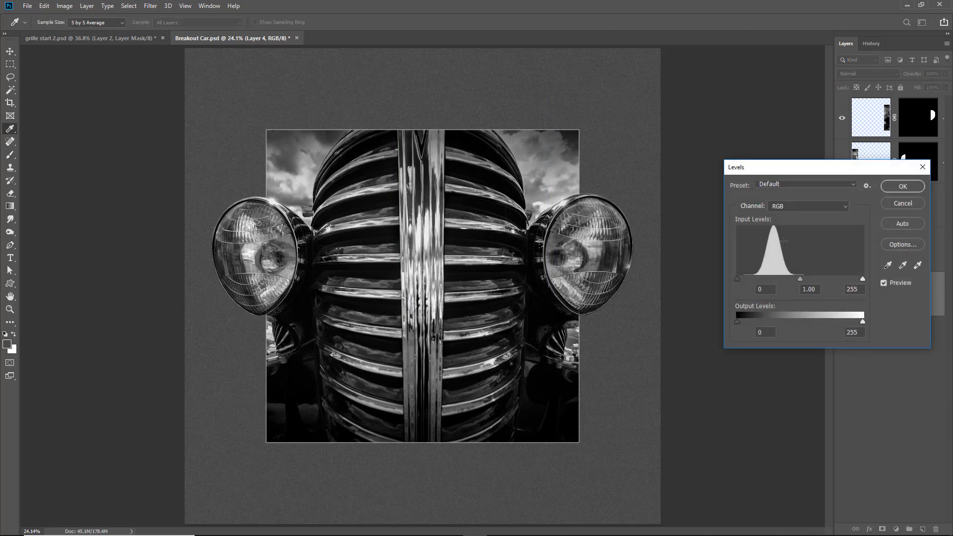
drag(800, 278, 809, 280)
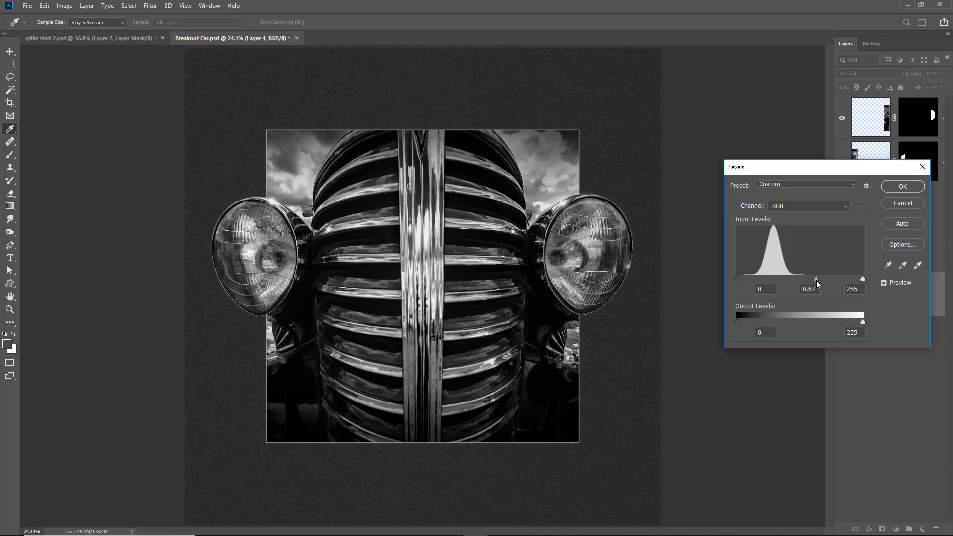
click(816, 280)
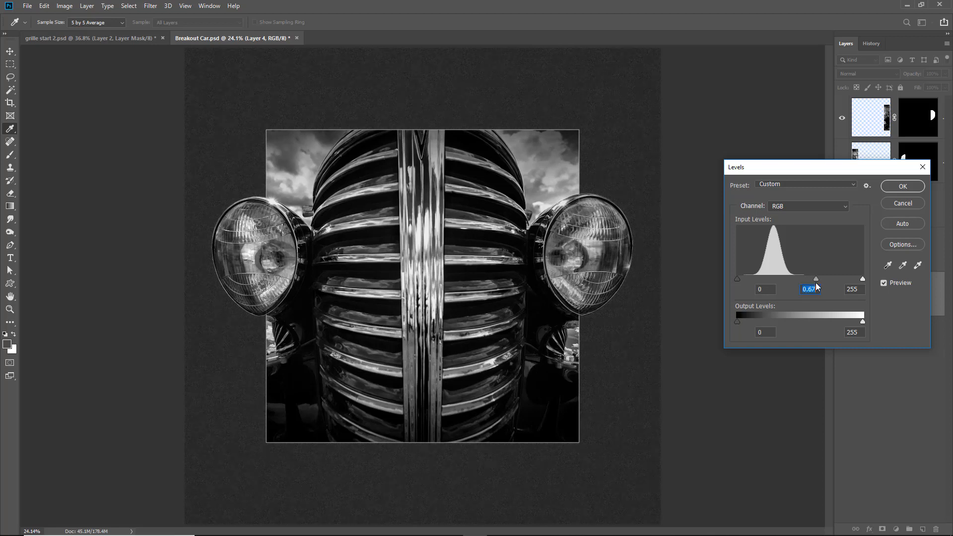
click(901, 187)
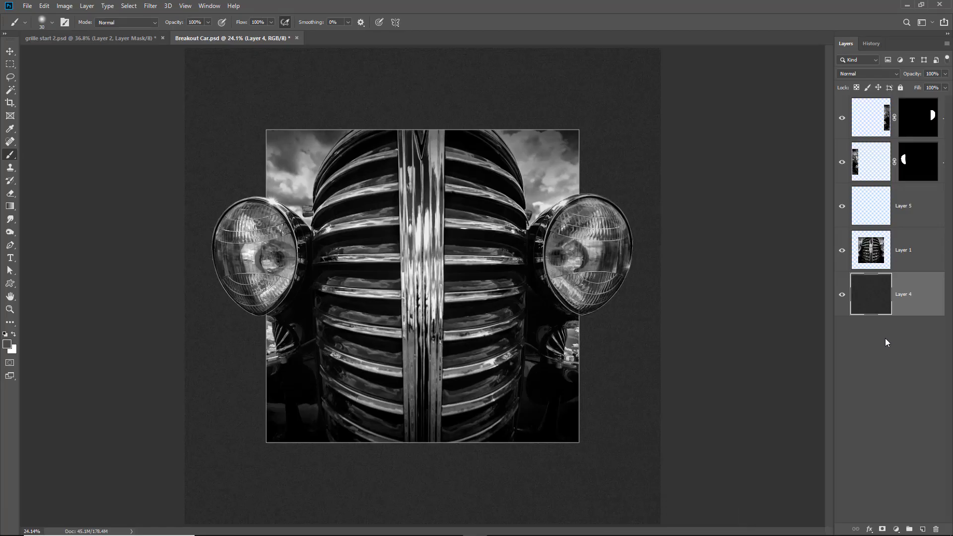
Flatten all layers into a single background and show the finished image in full-screen mode, fitted to the screen
click(945, 45)
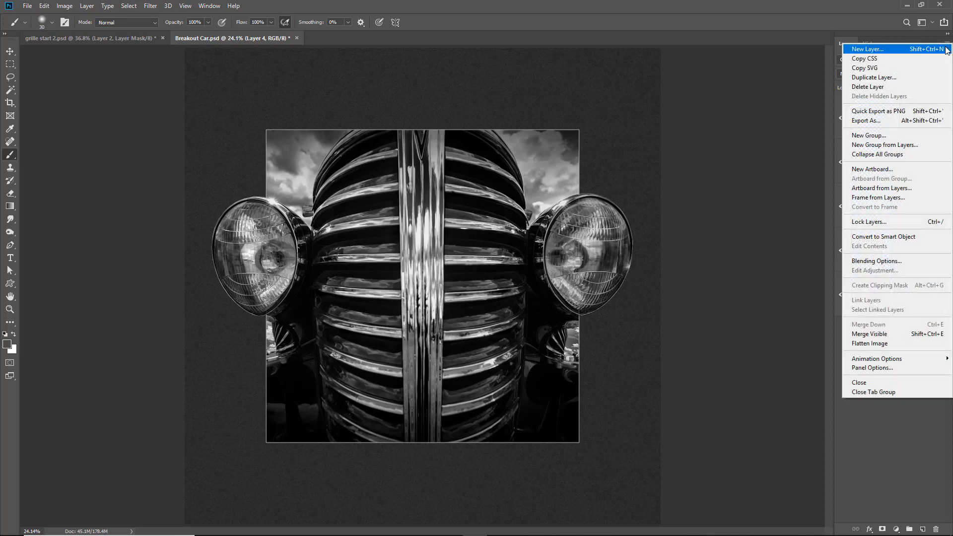
click(875, 344)
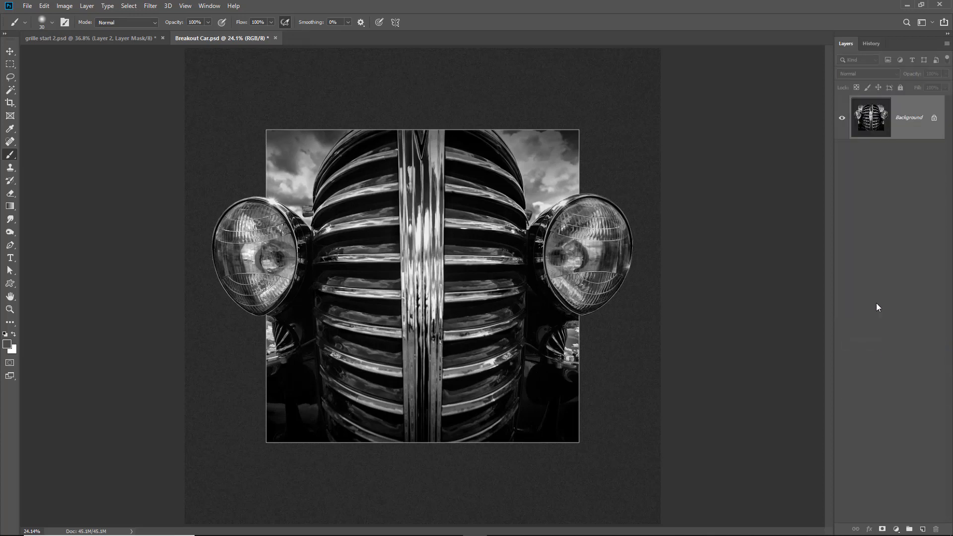
key(f)
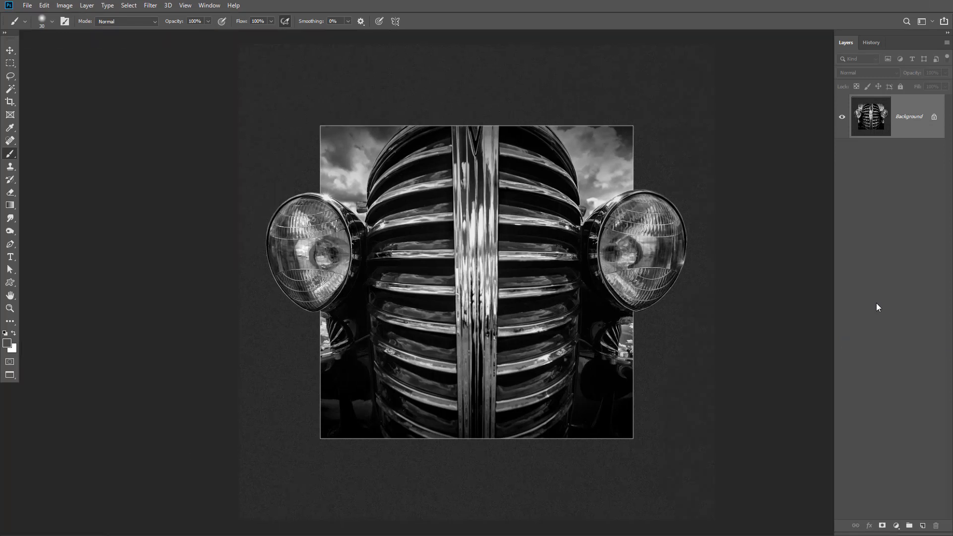
key(f)
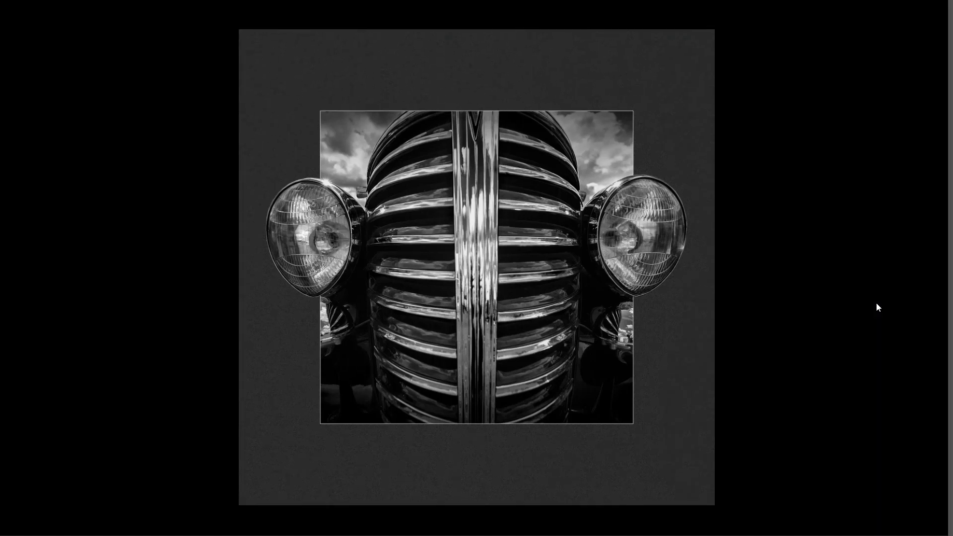
key(ctrl+0)
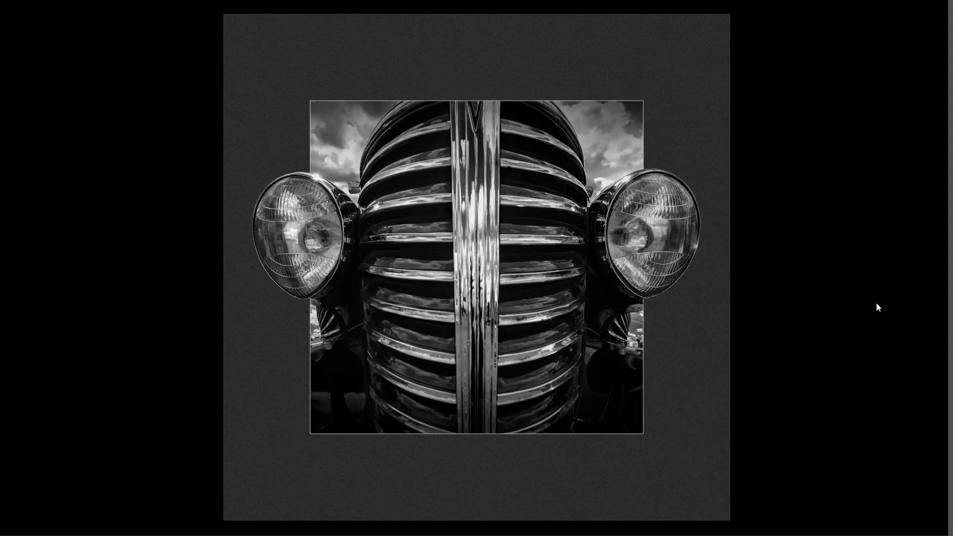